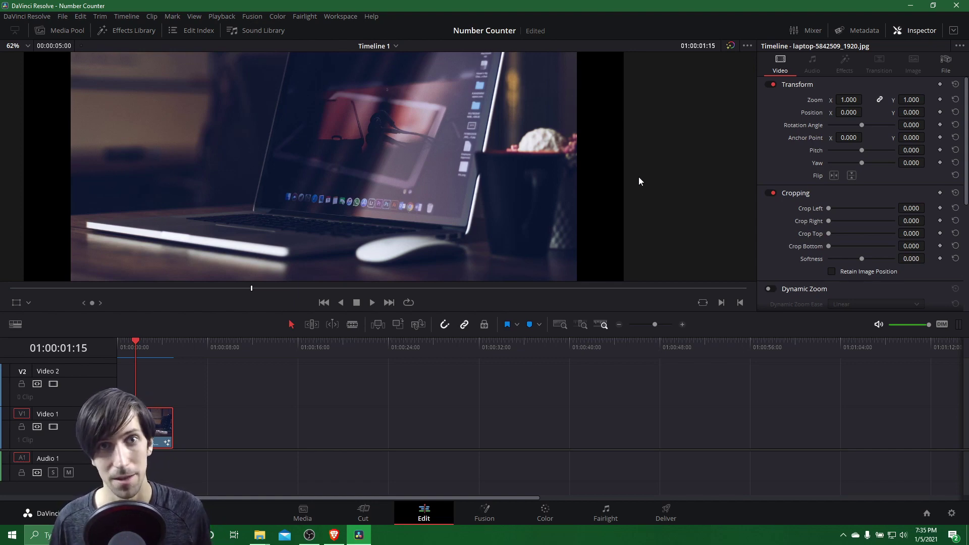
# Bring the laptop clip into Fusion and tidy the MediaIn1 and MediaOut1 nodes in the graph
pyautogui.scroll(-2, 592, 208)
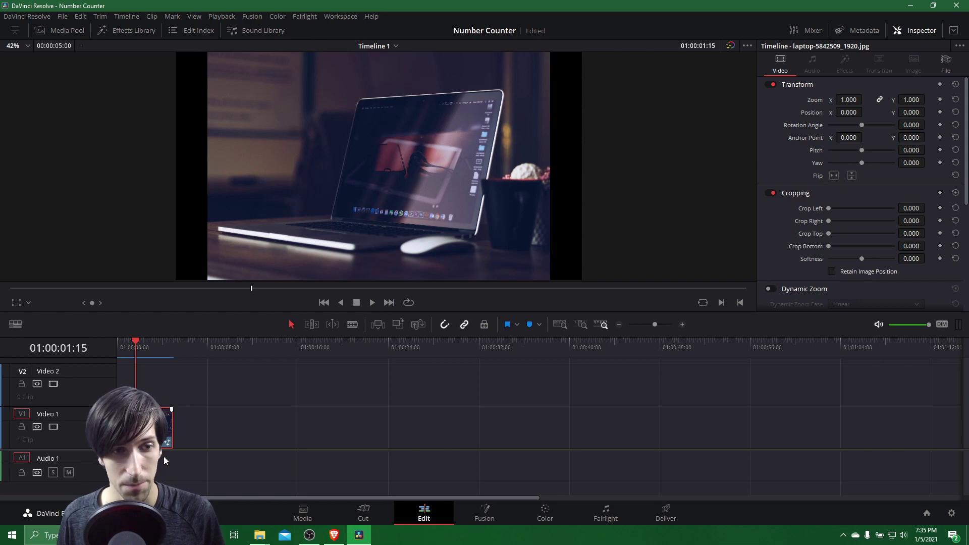
pyautogui.click(483, 512)
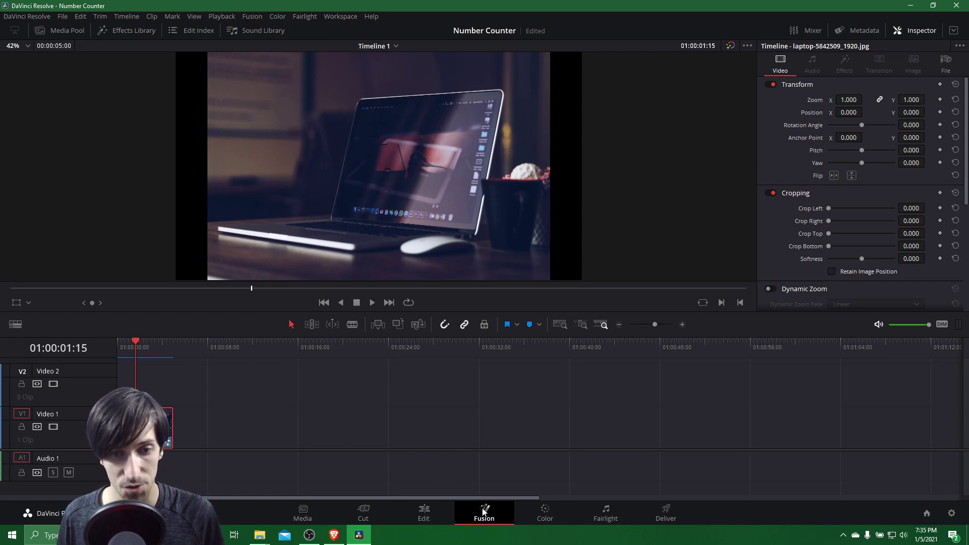
pyautogui.moveTo(532, 432); pyautogui.dragTo(511, 428)
pyautogui.moveTo(277, 433); pyautogui.dragTo(256, 434)
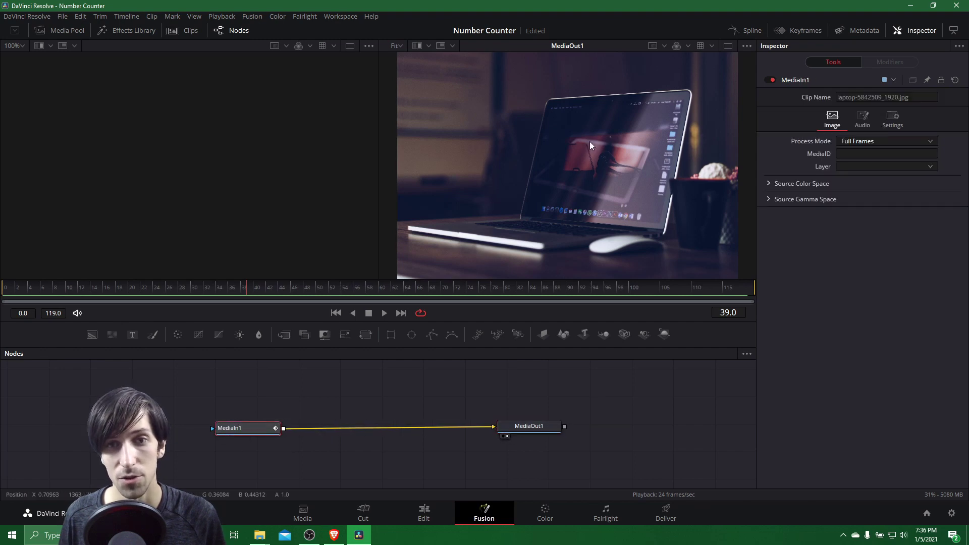
pyautogui.scroll(-1, 595, 145)
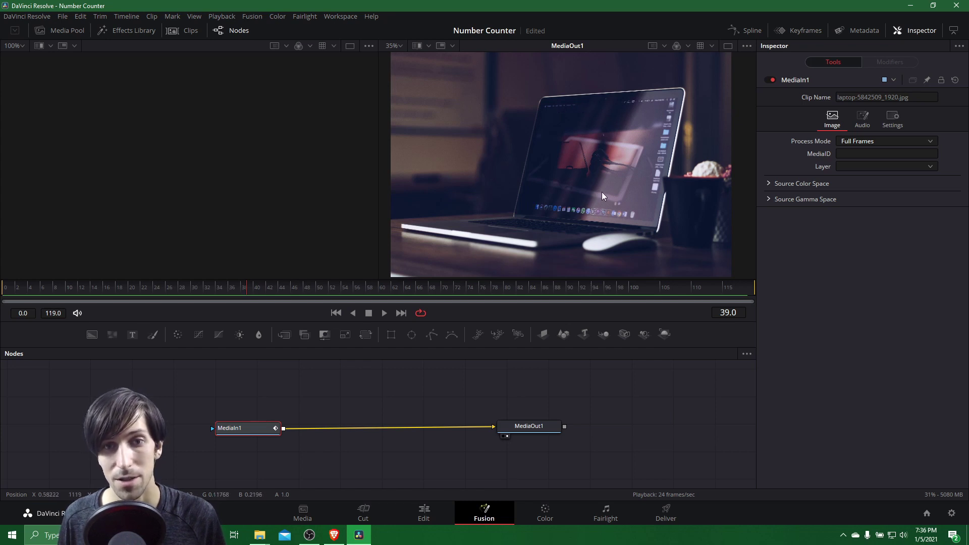
pyautogui.moveTo(320, 393); pyautogui.dragTo(294, 395)
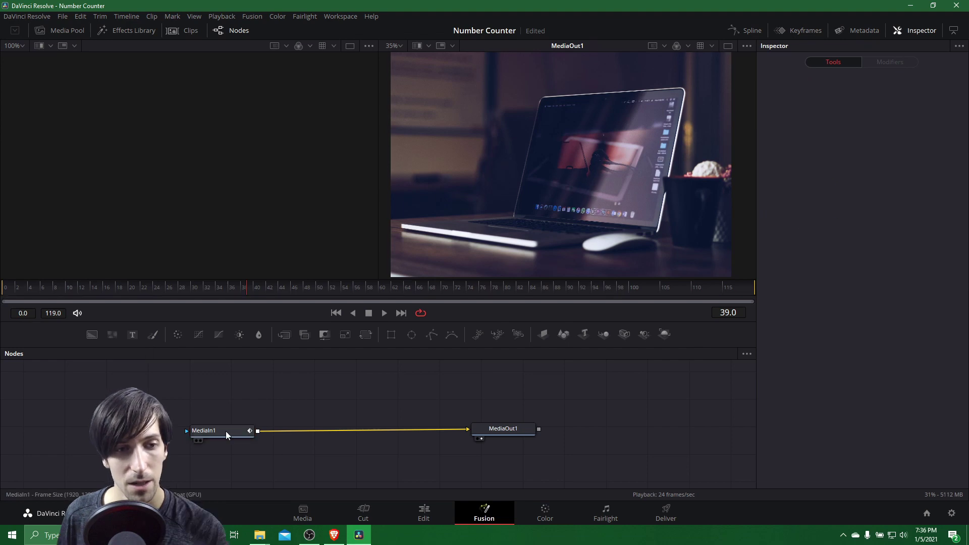
# Add a Text+ node merged over the clip through Merge1, arranging Text1 above Merge1
pyautogui.click(132, 337)
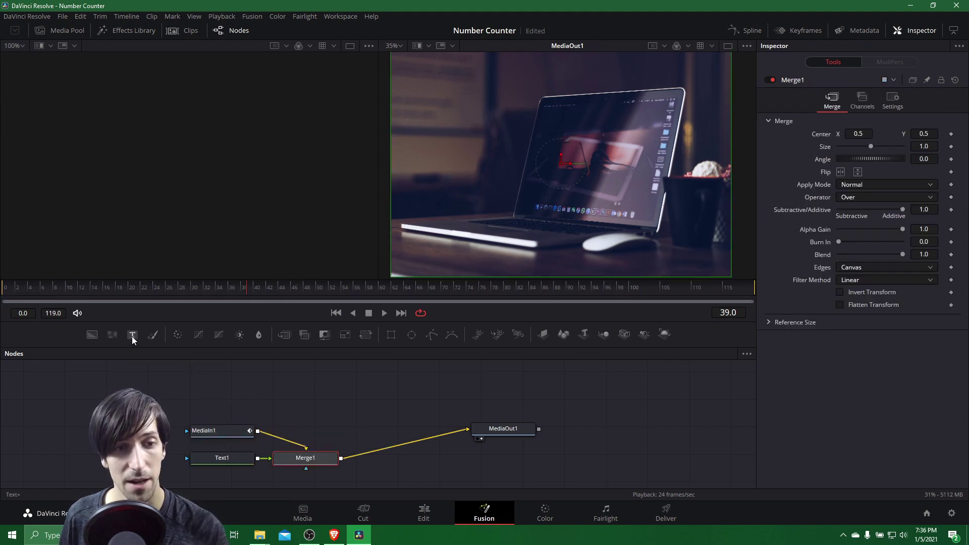
pyautogui.moveTo(231, 430); pyautogui.dragTo(219, 423)
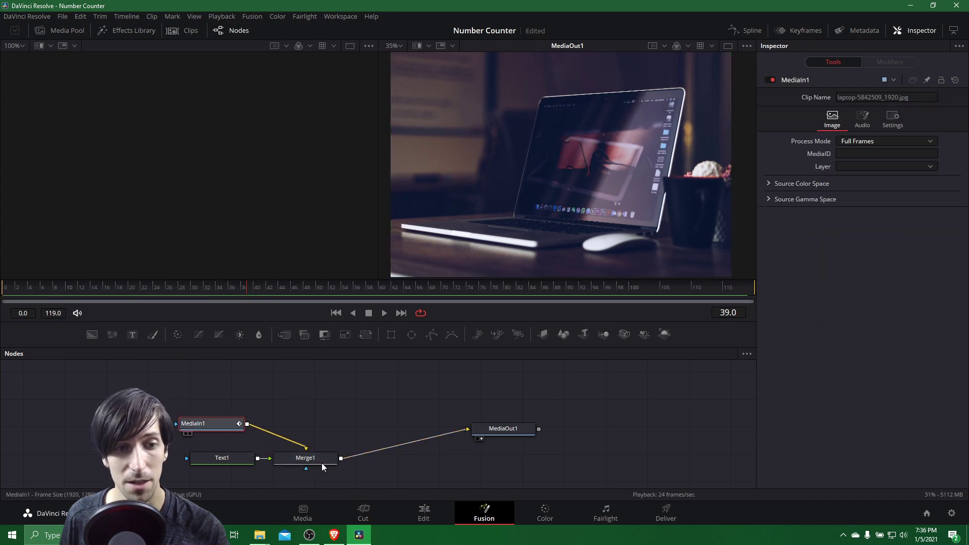
pyautogui.moveTo(305, 458); pyautogui.dragTo(317, 455)
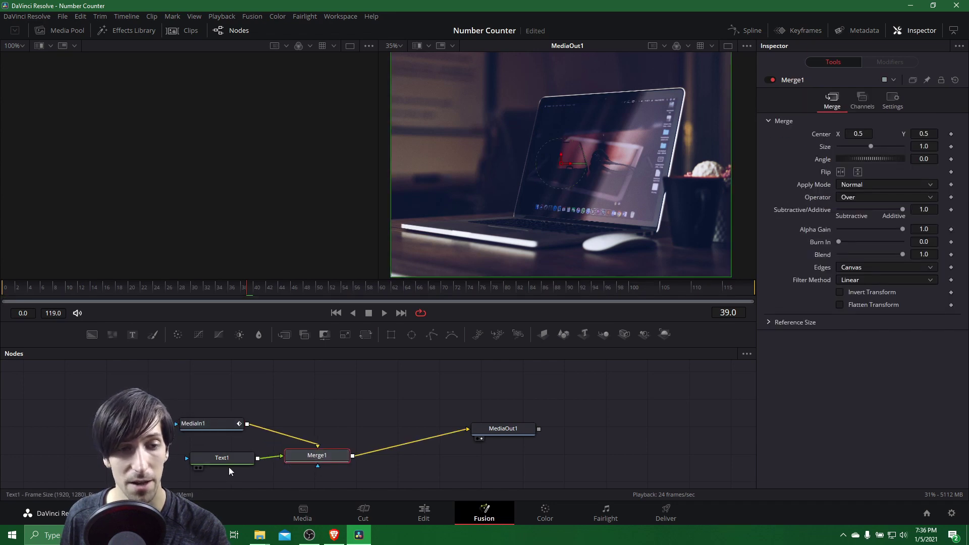
pyautogui.moveTo(322, 457); pyautogui.dragTo(326, 428)
pyautogui.click(303, 470)
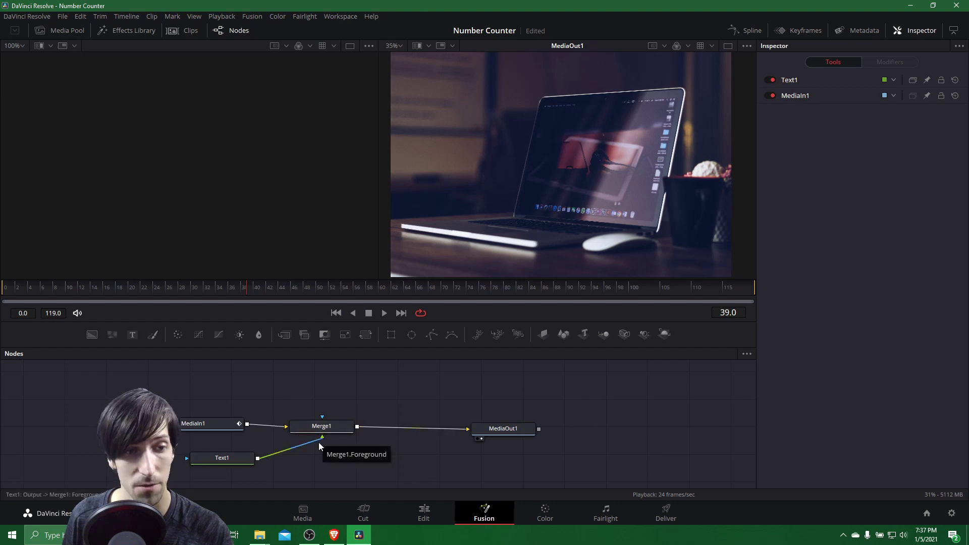
pyautogui.hotkey('ctrl', 'z')
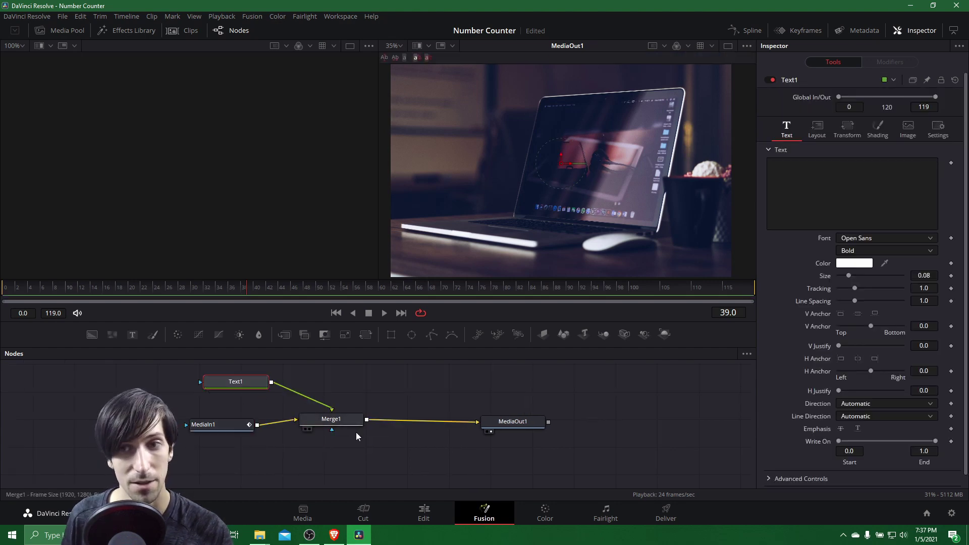
# Enter TEST as Text1's text and move it slightly right over the laptop screen
pyautogui.moveTo(259, 392); pyautogui.dragTo(249, 389)
pyautogui.moveTo(360, 380); pyautogui.dragTo(355, 392)
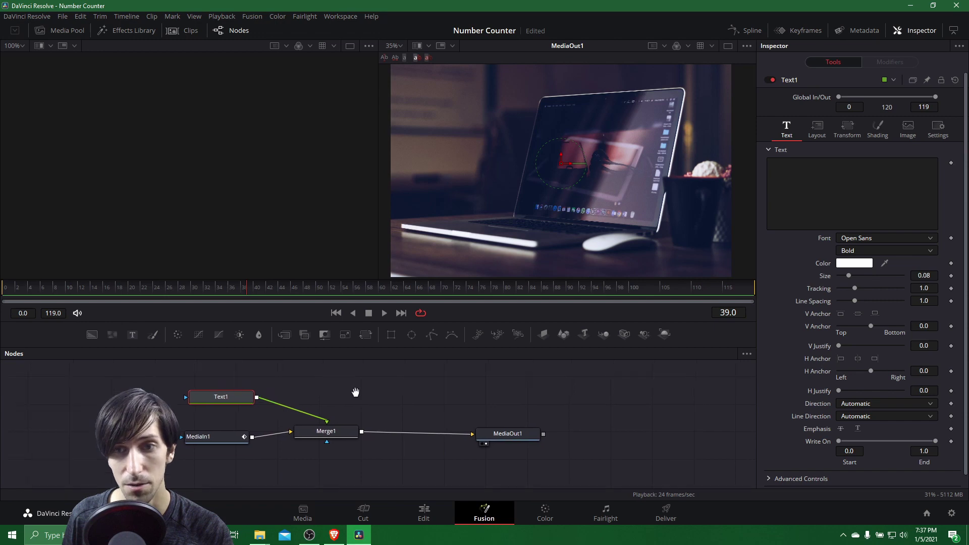
pyautogui.click(813, 196)
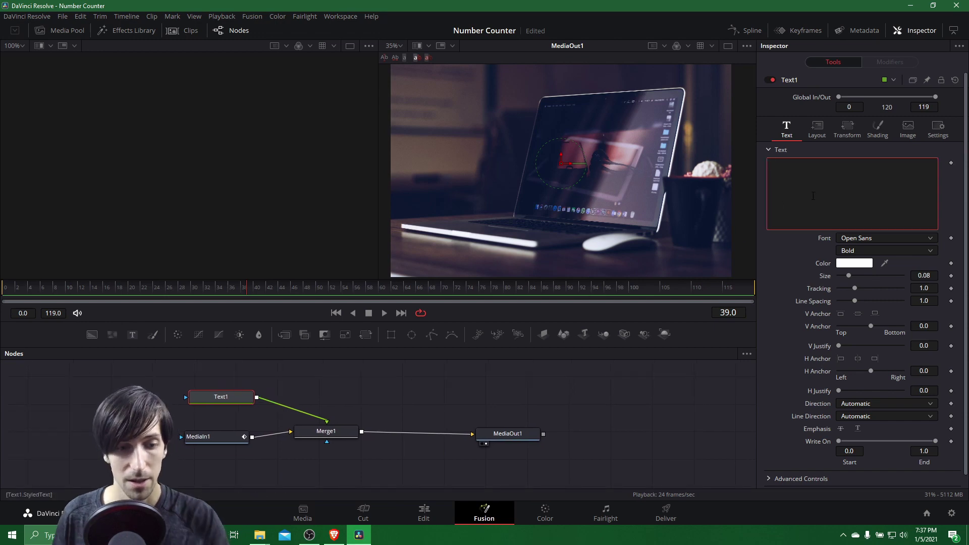
pyautogui.write('TEST')
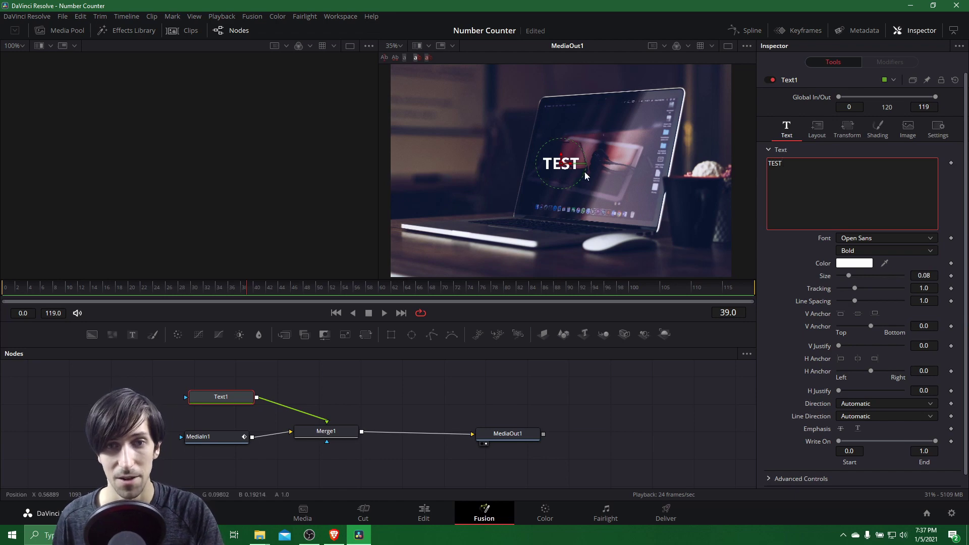
pyautogui.click(645, 201)
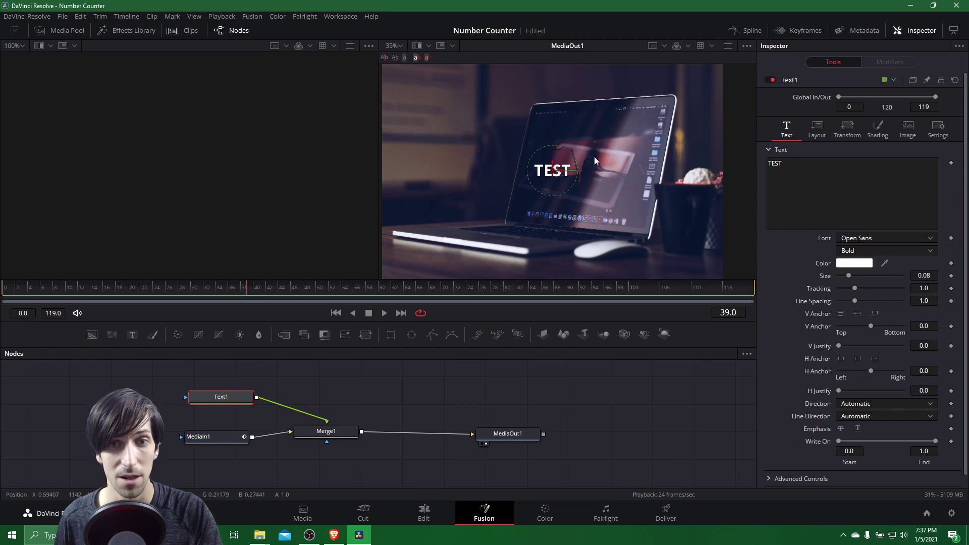
pyautogui.moveTo(561, 174); pyautogui.dragTo(584, 158)
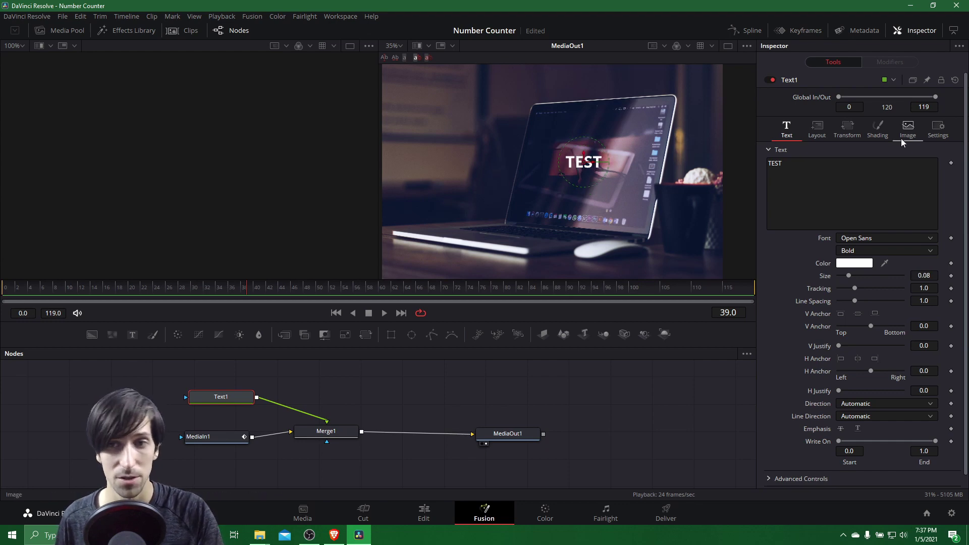
# Slant the TEST characters by setting Shear X to -0.28 in Text1's Transform settings
pyautogui.click(850, 137)
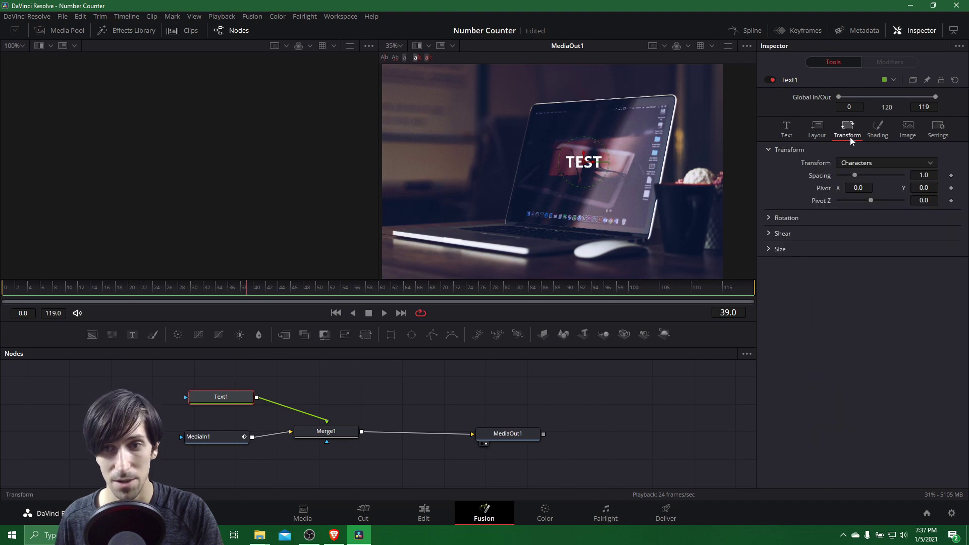
pyautogui.click(771, 235)
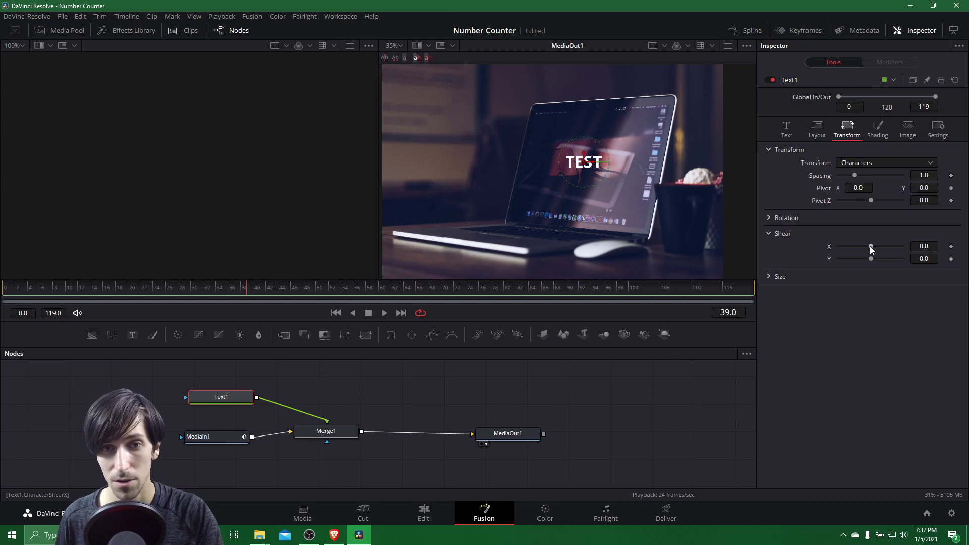
pyautogui.moveTo(870, 246); pyautogui.dragTo(861, 247)
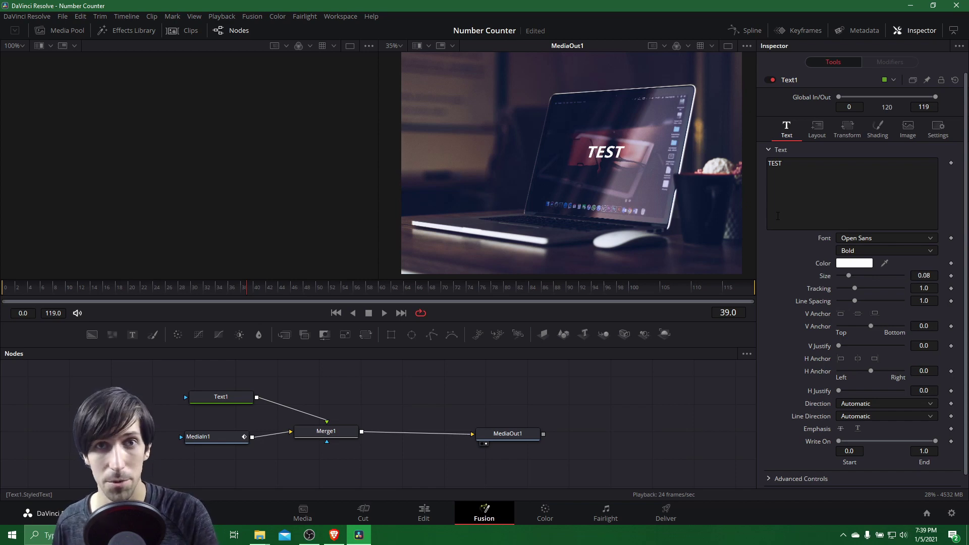
# Switch Text1's text to an expression and clear the Text("TEST") expression so it is empty
pyautogui.rightClick(946, 188)
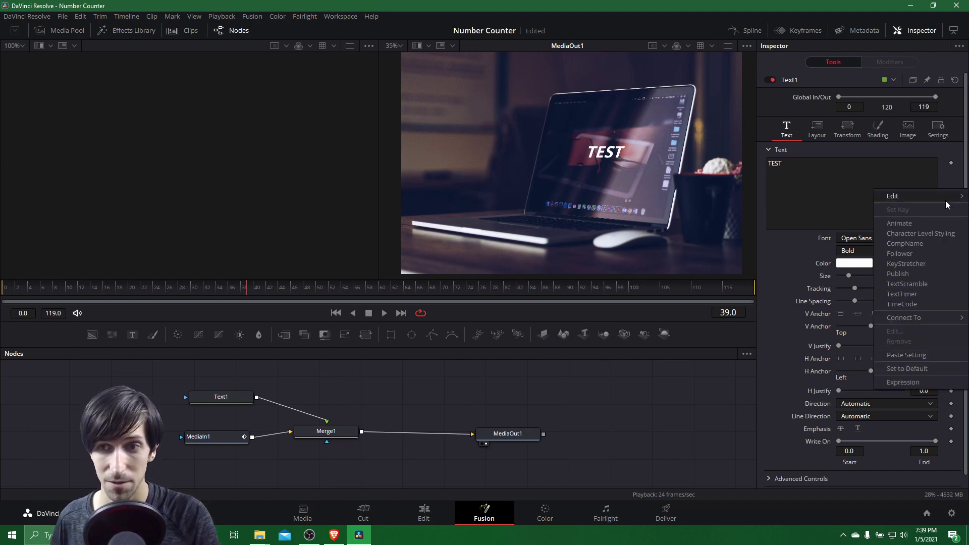
pyautogui.click(903, 383)
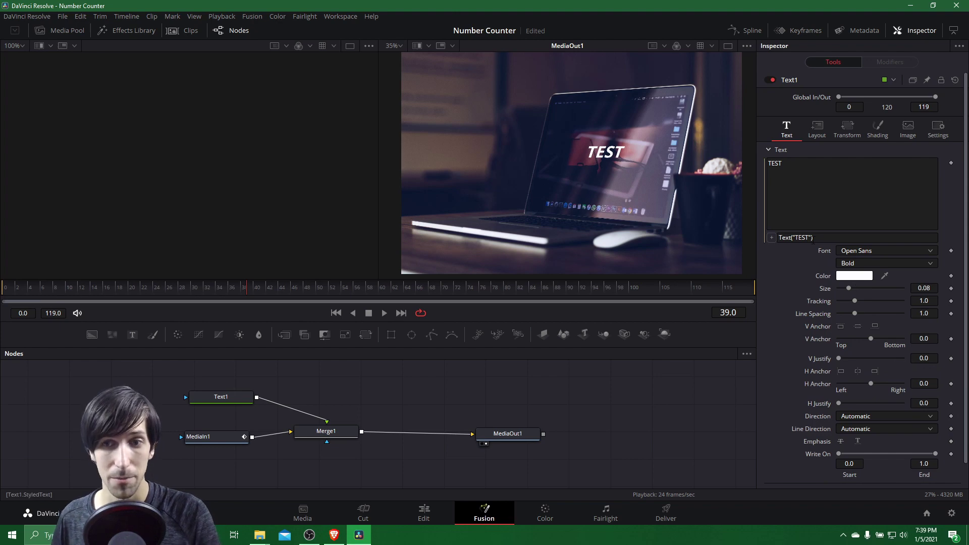
pyautogui.click(817, 238)
pyautogui.click(819, 237)
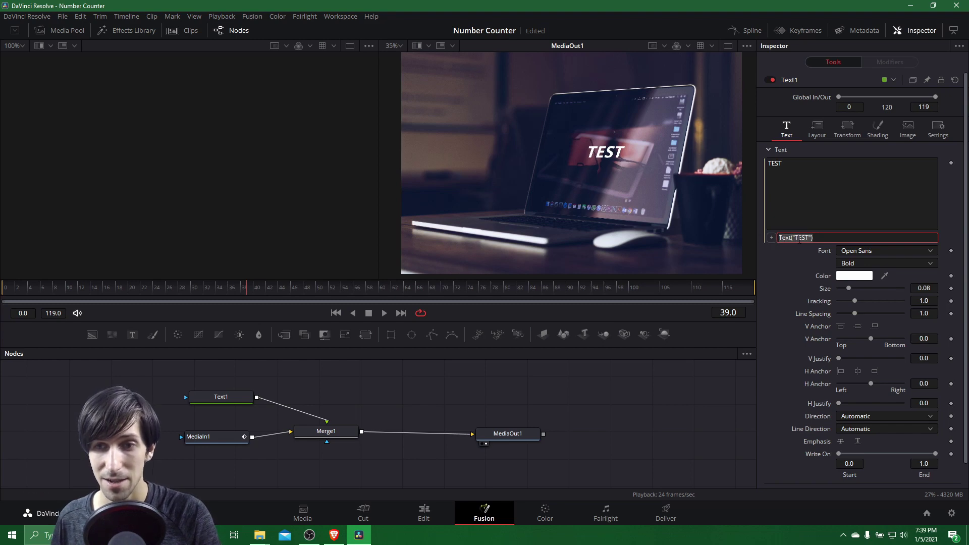
pyautogui.press('Return')
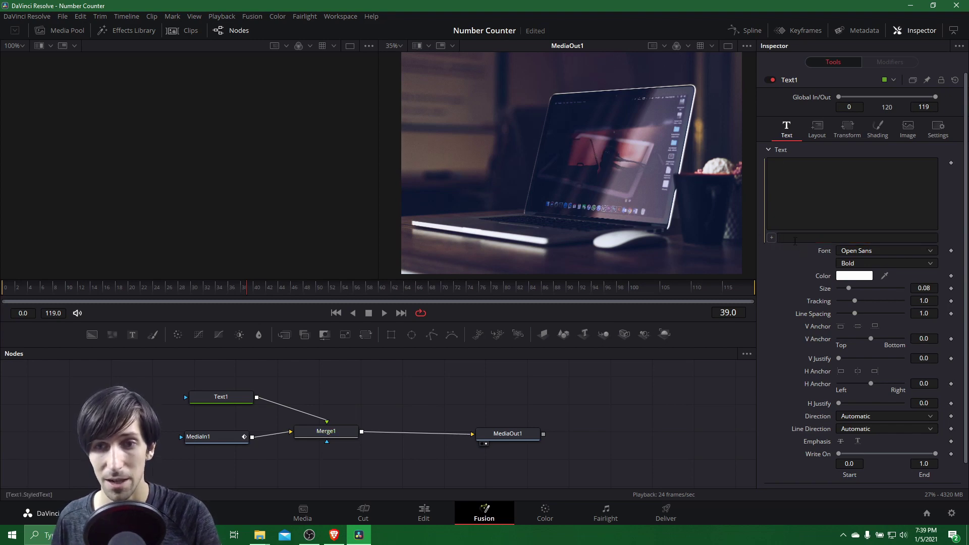
pyautogui.click(795, 241)
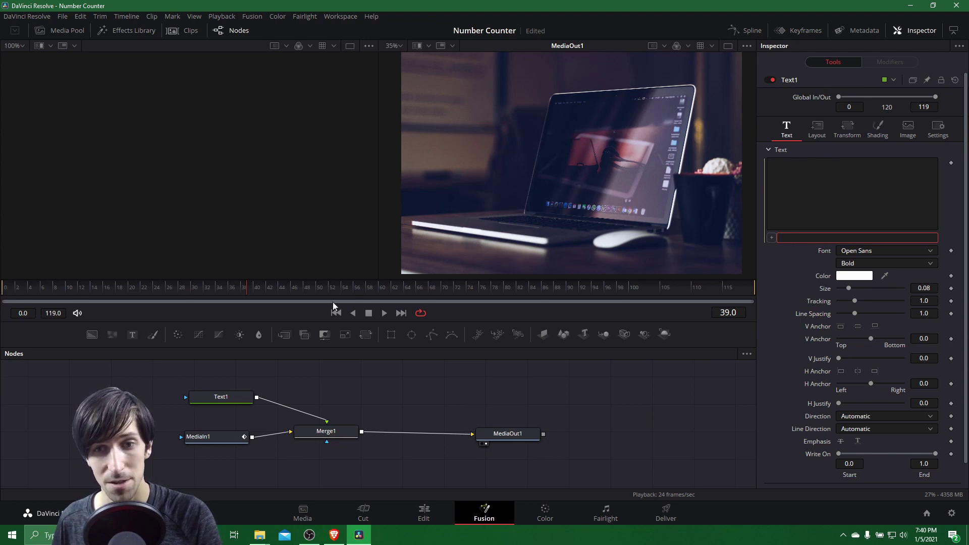
# Copy the word 'time' from the Fusion Expression Cheat Sheet in Brave
pyautogui.hotkey('alt', 'Tab')
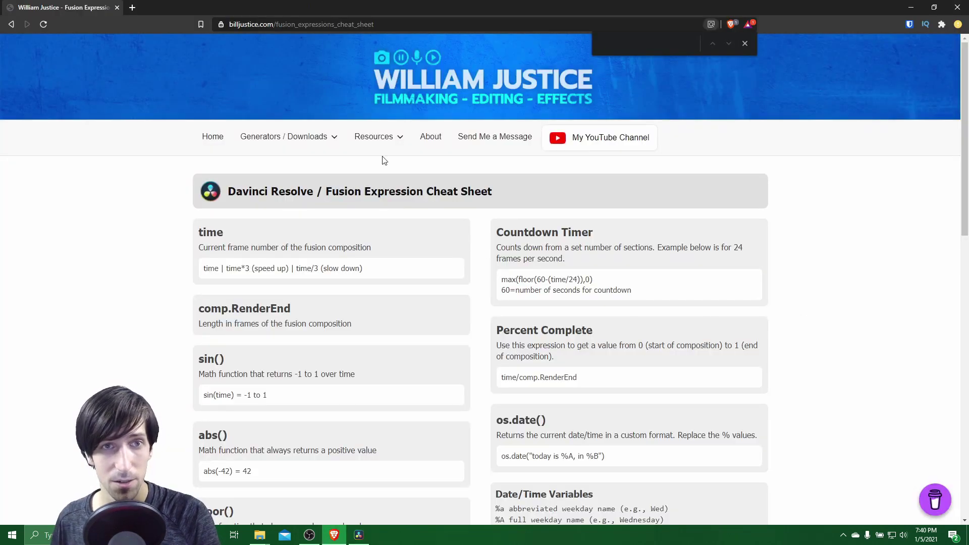
pyautogui.click(744, 44)
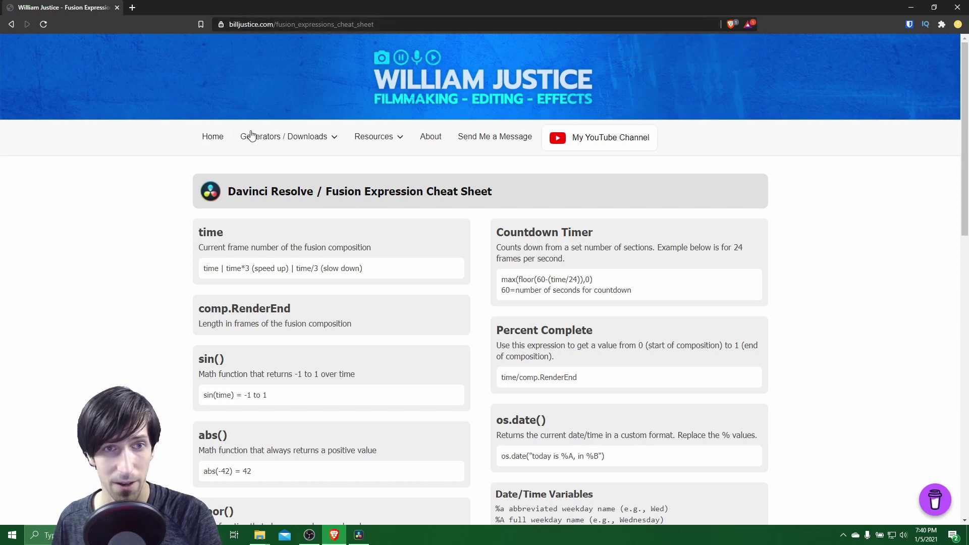
pyautogui.scroll(-1, 531, 183)
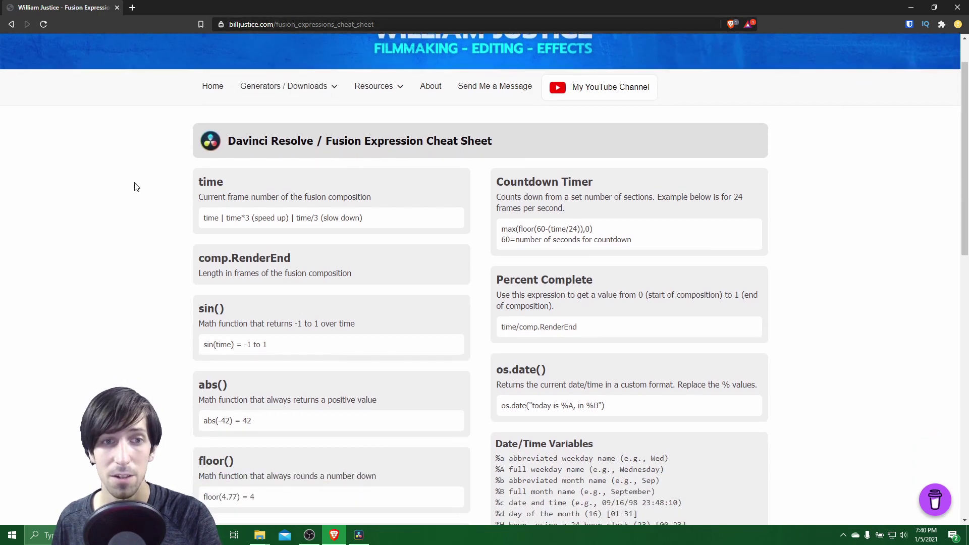
pyautogui.scroll(-1, 151, 177)
pyautogui.moveTo(199, 134); pyautogui.dragTo(273, 125)
pyautogui.click(264, 132)
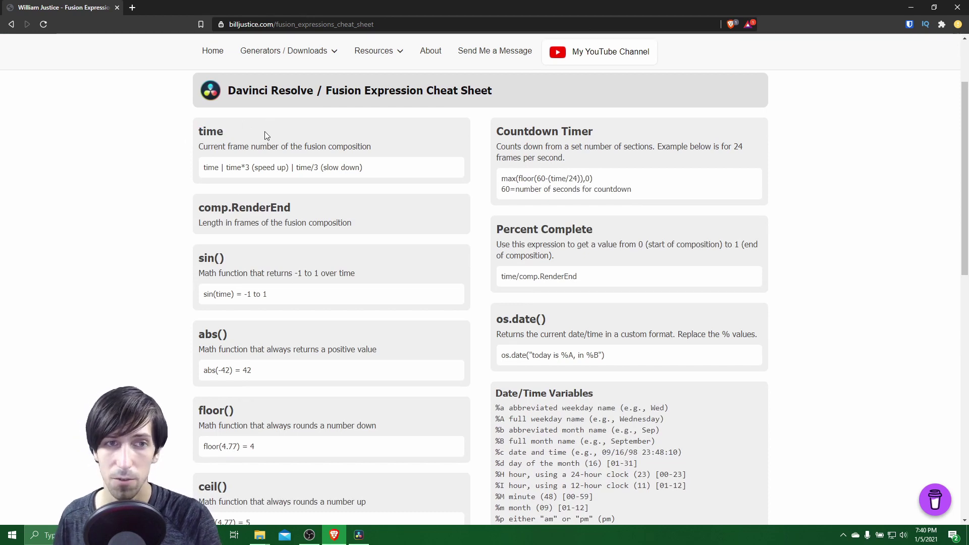
pyautogui.moveTo(264, 133); pyautogui.dragTo(200, 132)
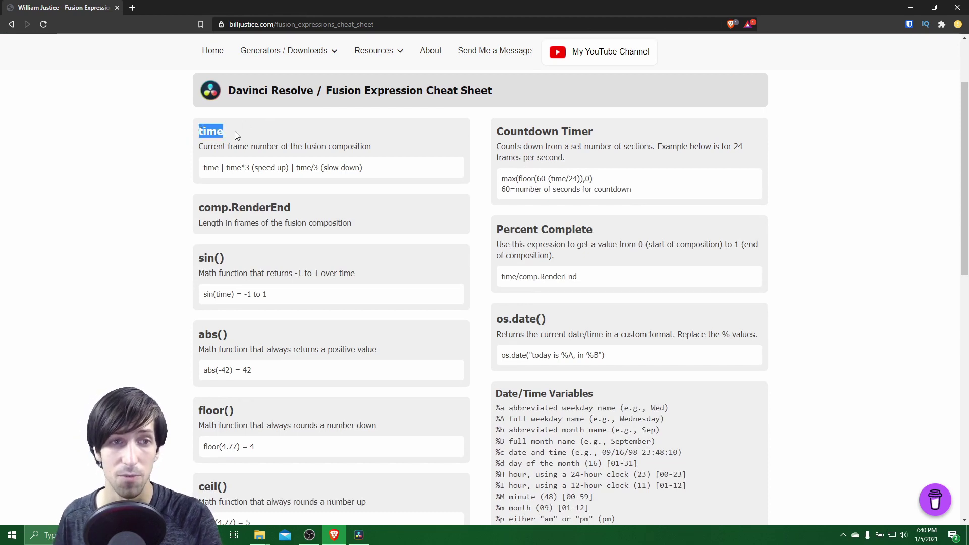
# Drive Text1 with the time expression and stop playback at frame 111 to show 111
pyautogui.hotkey('alt', 'Tab')
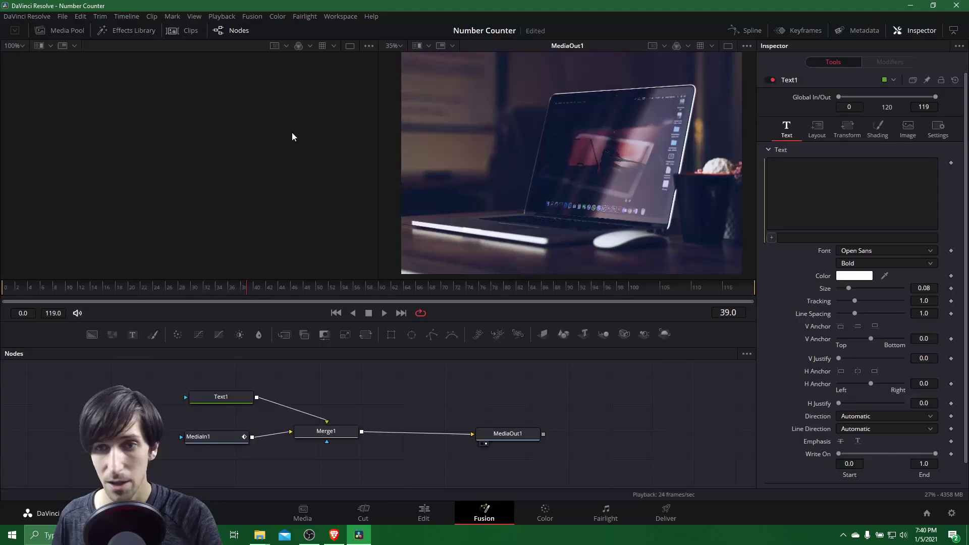
pyautogui.click(786, 238)
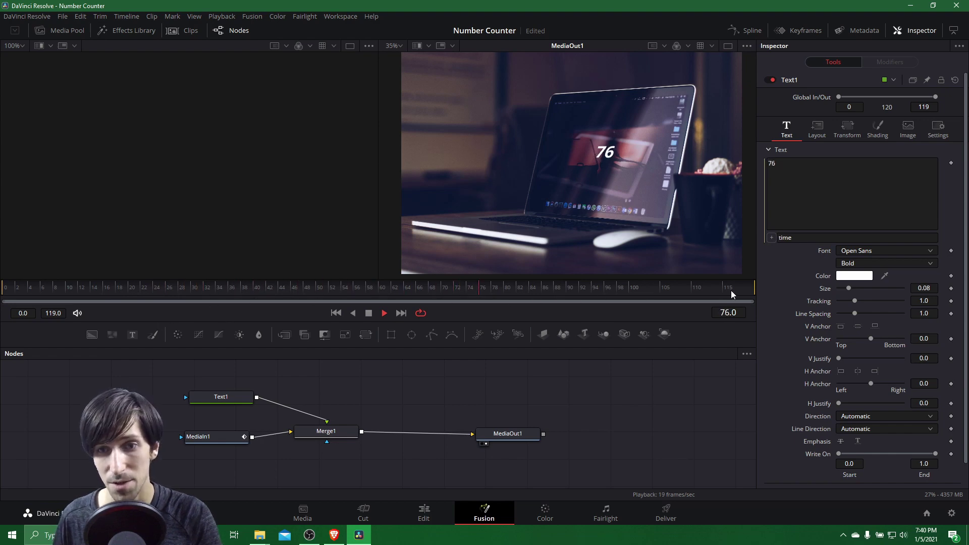
pyautogui.click(367, 312)
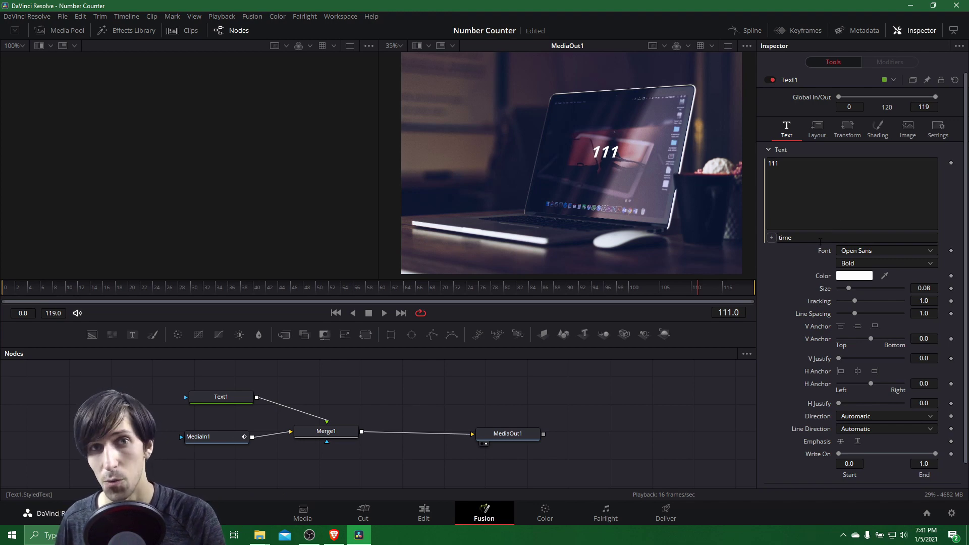
pyautogui.click(820, 240)
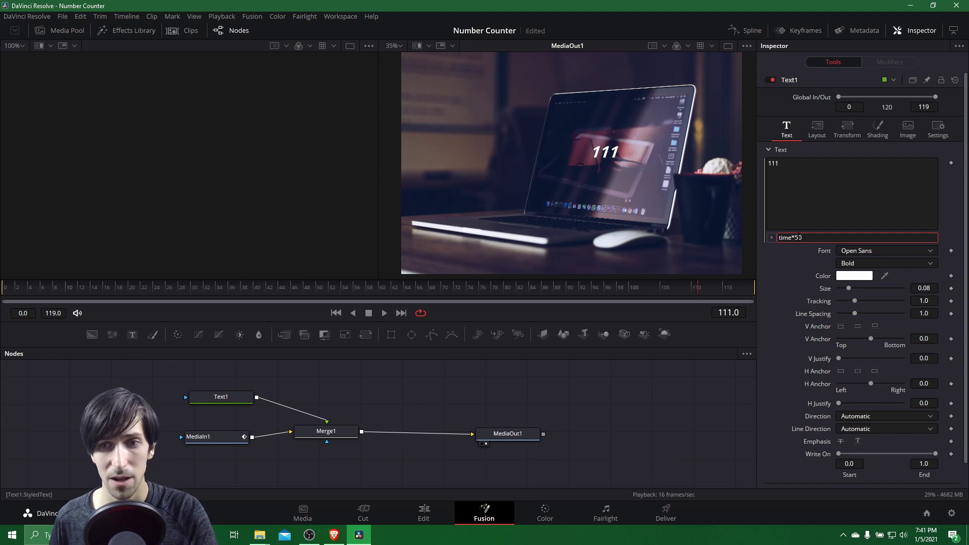
# Commit time*50, then play from frame 0 and stop at frame 112, reading 5600
pyautogui.press('Return')
pyautogui.click(6, 293)
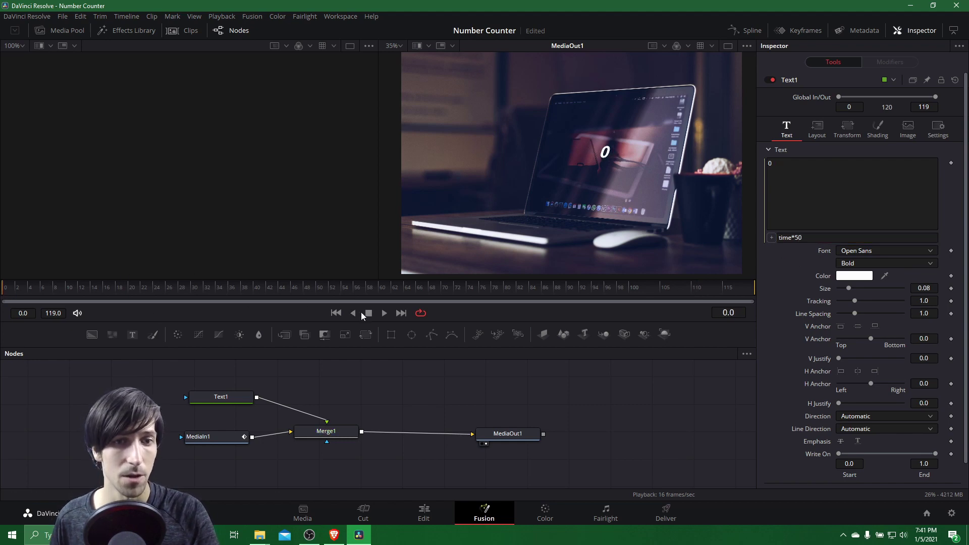
pyautogui.click(384, 314)
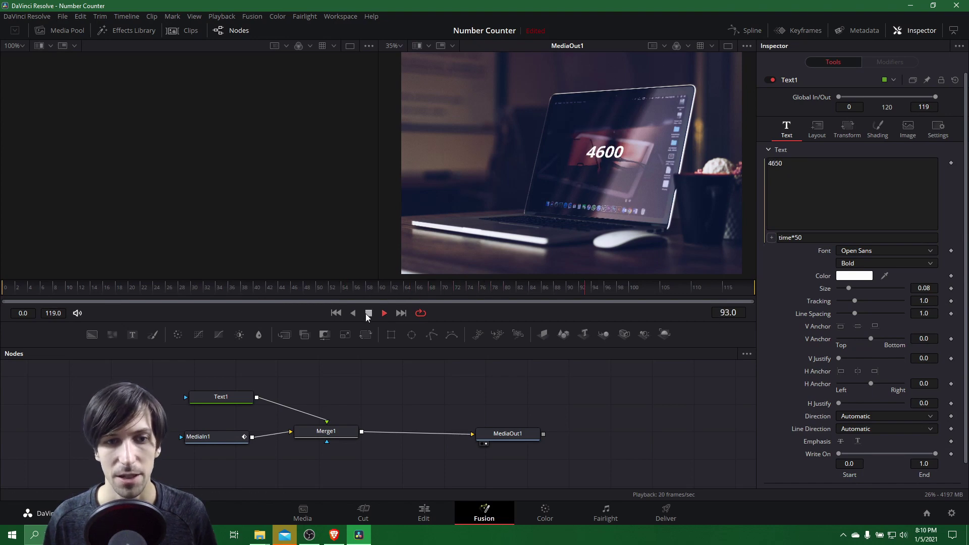
pyautogui.click(368, 313)
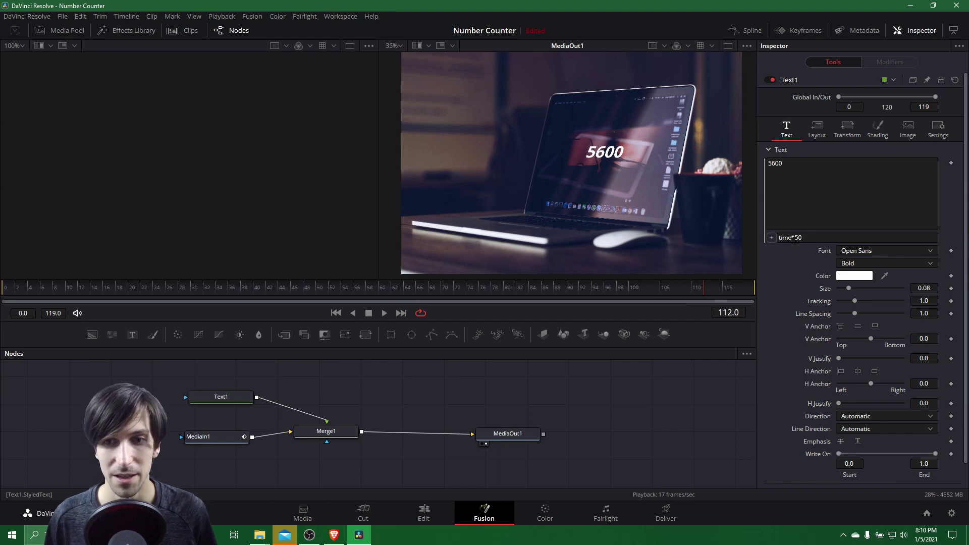
pyautogui.click(837, 236)
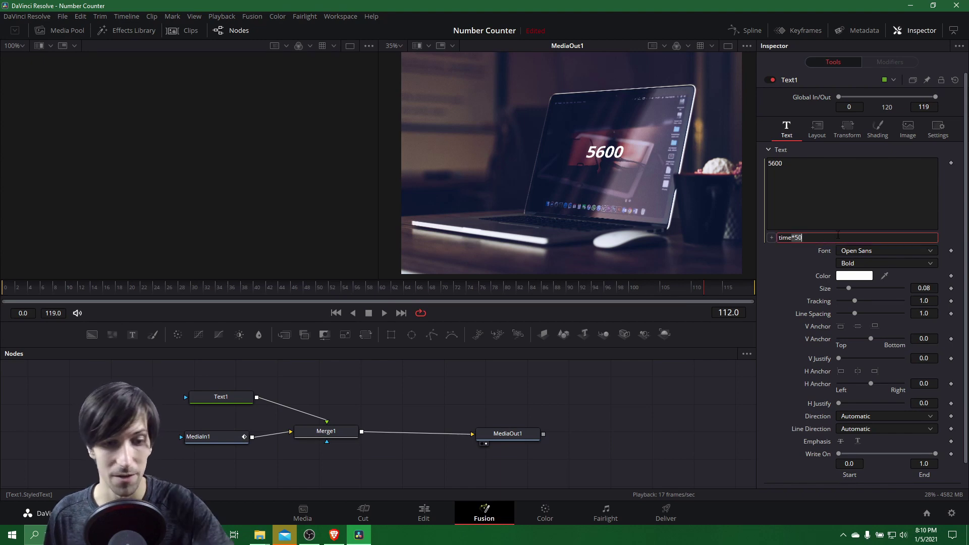
# Change the expression to time^2 and play it from frame 0 to watch the squared counter
pyautogui.press('BackSpace')
pyautogui.press('BackSpace')
pyautogui.press('BackSpace')
pyautogui.write('^2')
pyautogui.press('Return')
pyautogui.click(6, 288)
pyautogui.click(385, 313)
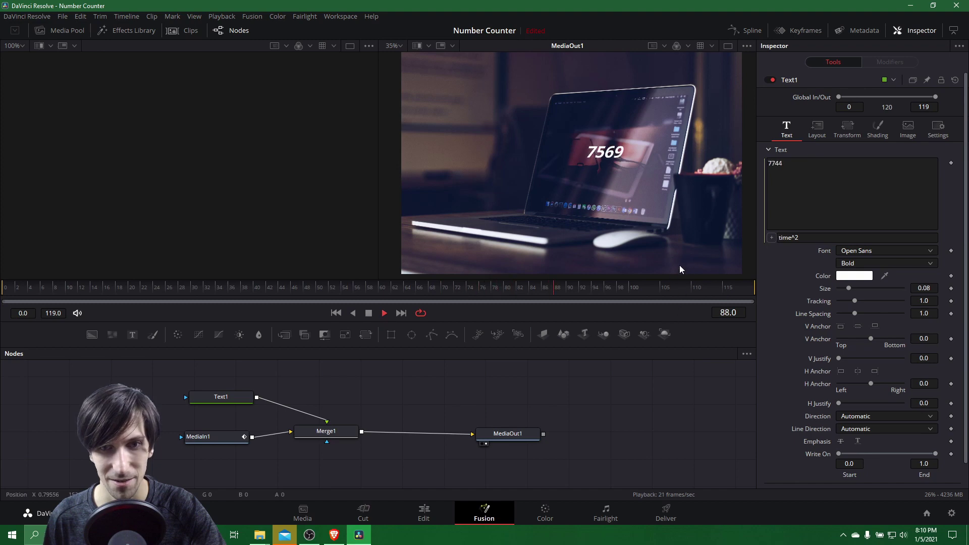
pyautogui.click(369, 313)
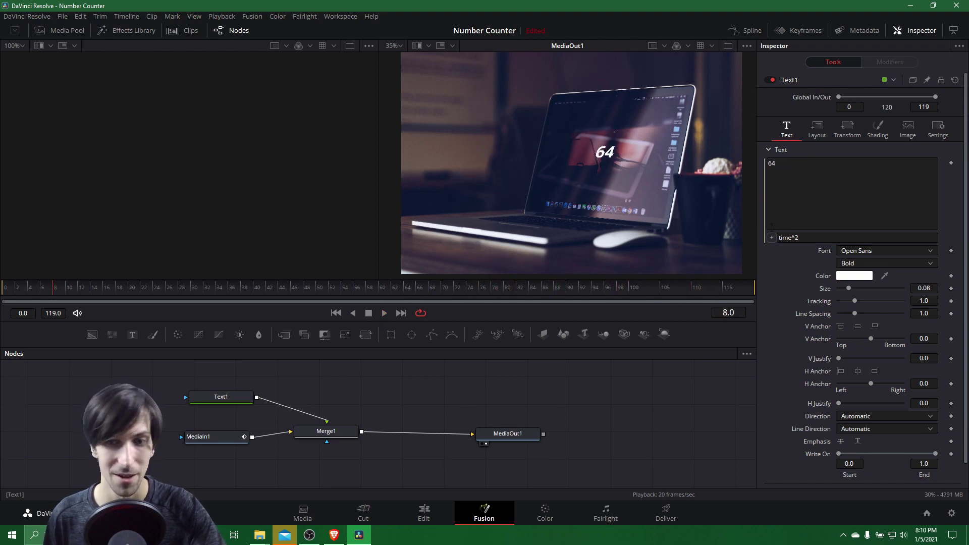
# Change it to time^3 and play from the start, stopping at frame 33 showing 35937
pyautogui.click(799, 238)
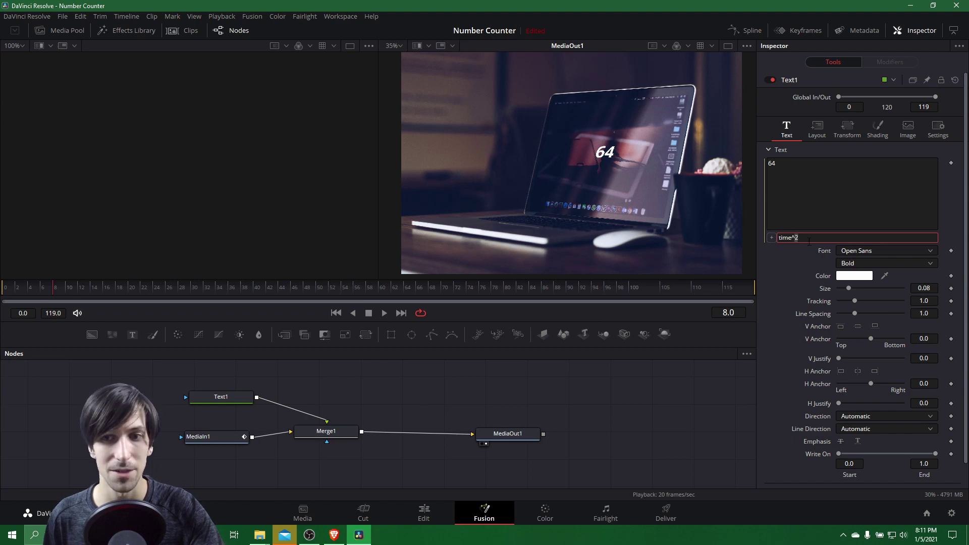
pyautogui.press('Return')
pyautogui.press('Home')
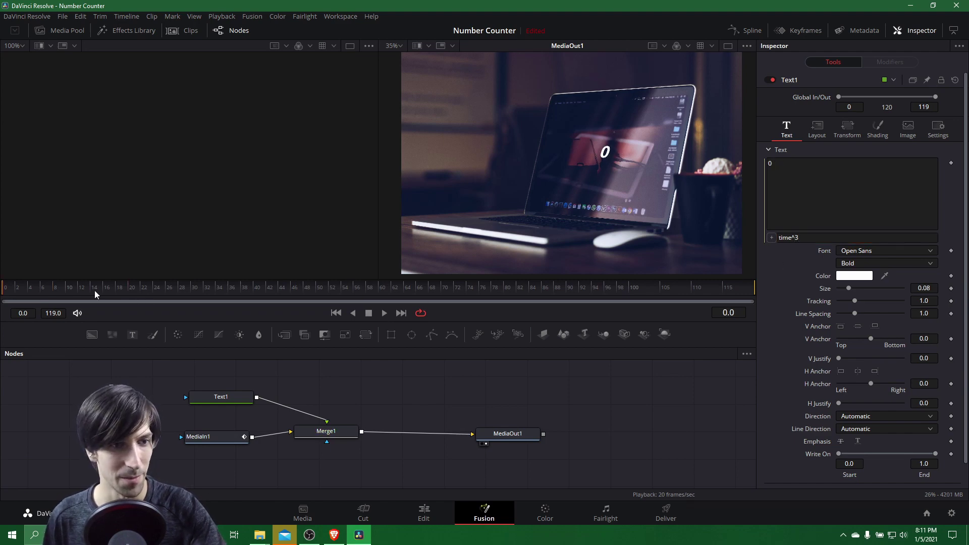
pyautogui.click(385, 313)
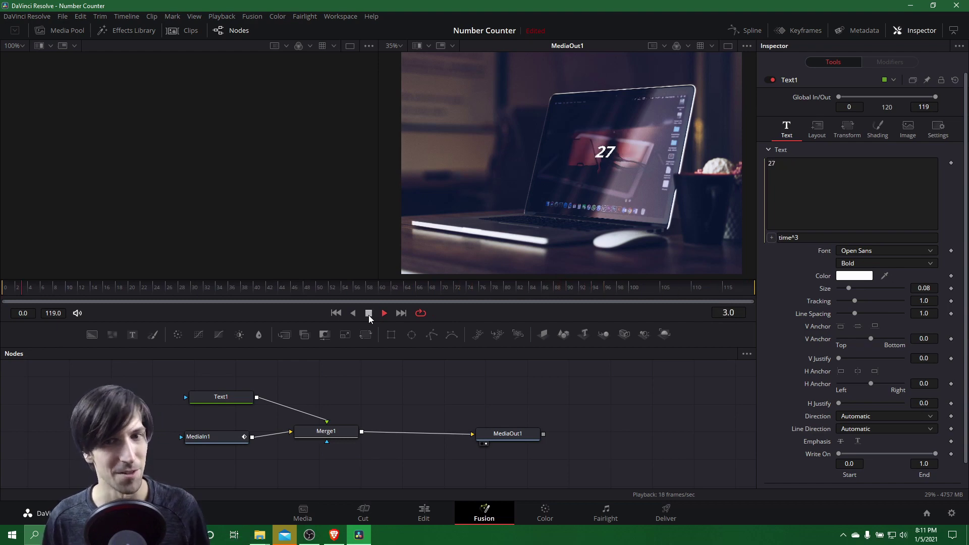
pyautogui.click(368, 314)
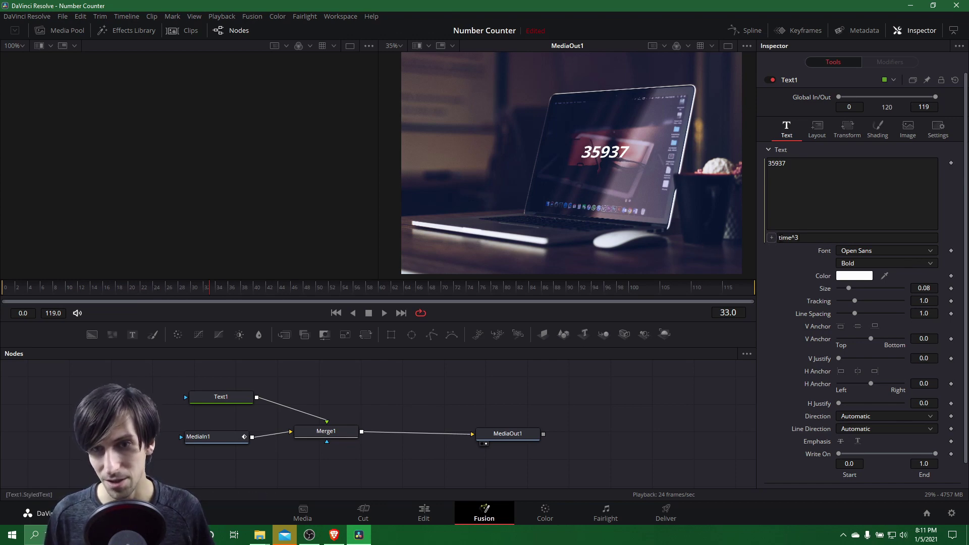
pyautogui.click(869, 238)
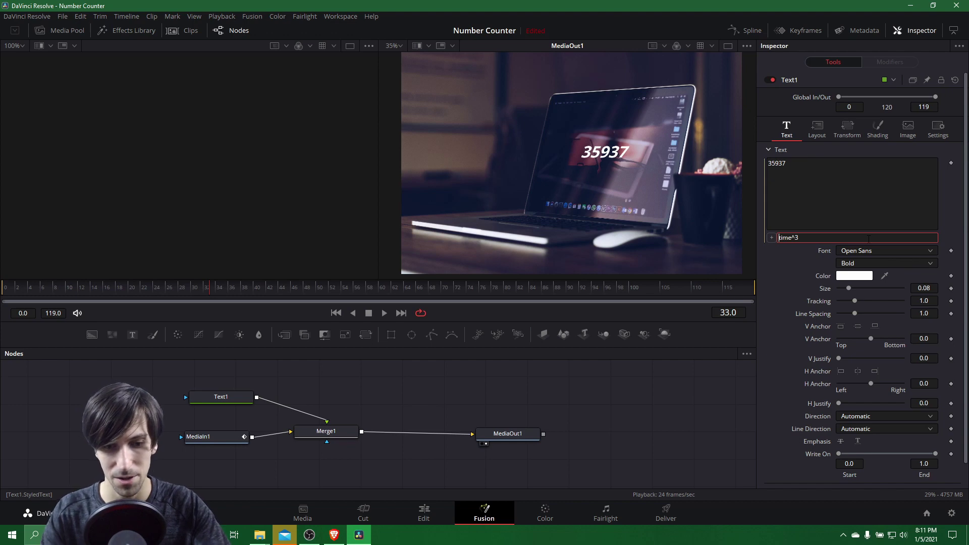
# Make the expression 5000000/(time^3) and play, stopping at frame 98 showing 0.53124123451963
pyautogui.press('Home')
pyautogui.write('500000')
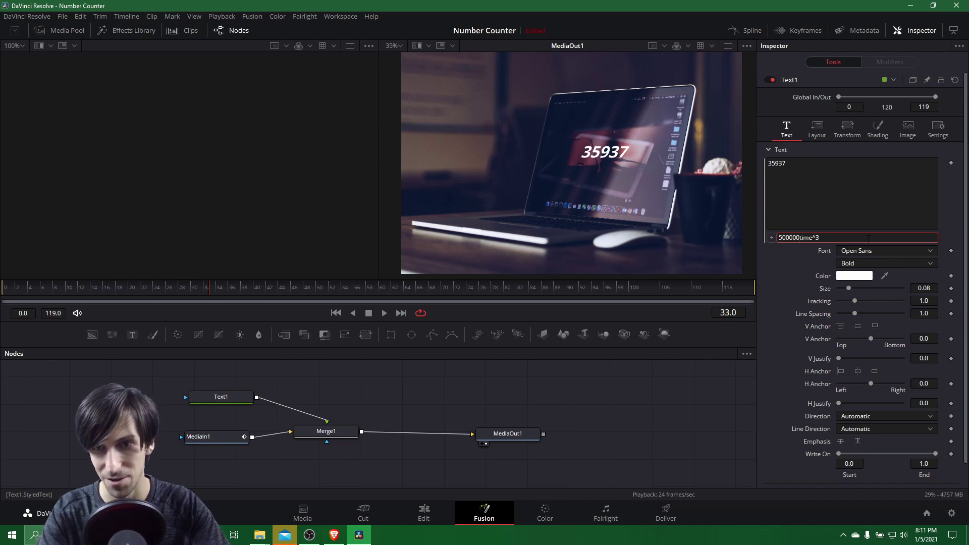
pyautogui.write('0')
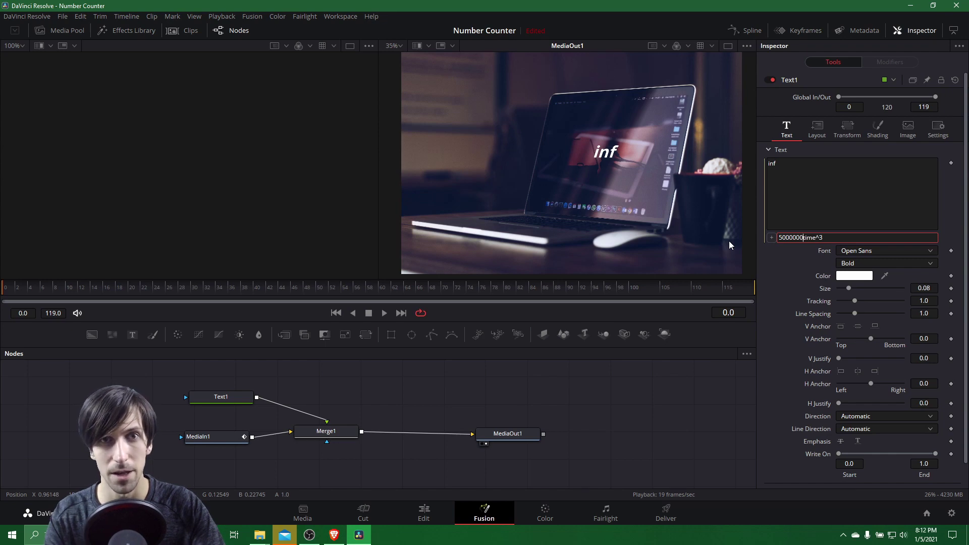
pyautogui.write('/')
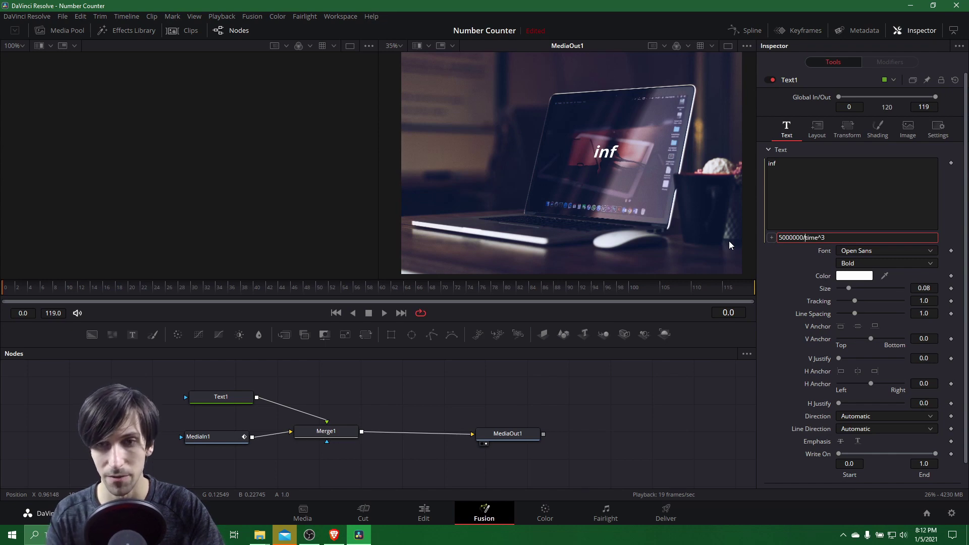
pyautogui.write('(')
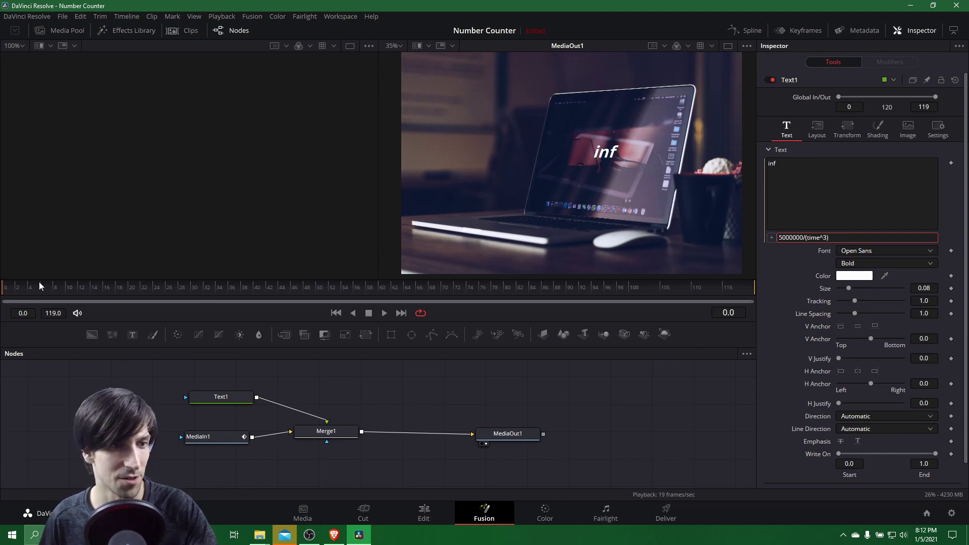
pyautogui.click(384, 312)
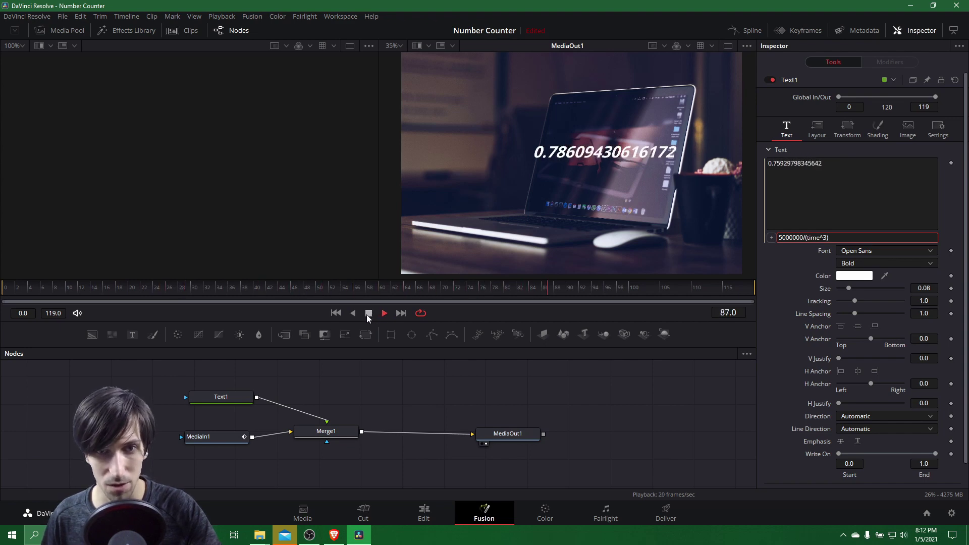
pyautogui.click(368, 313)
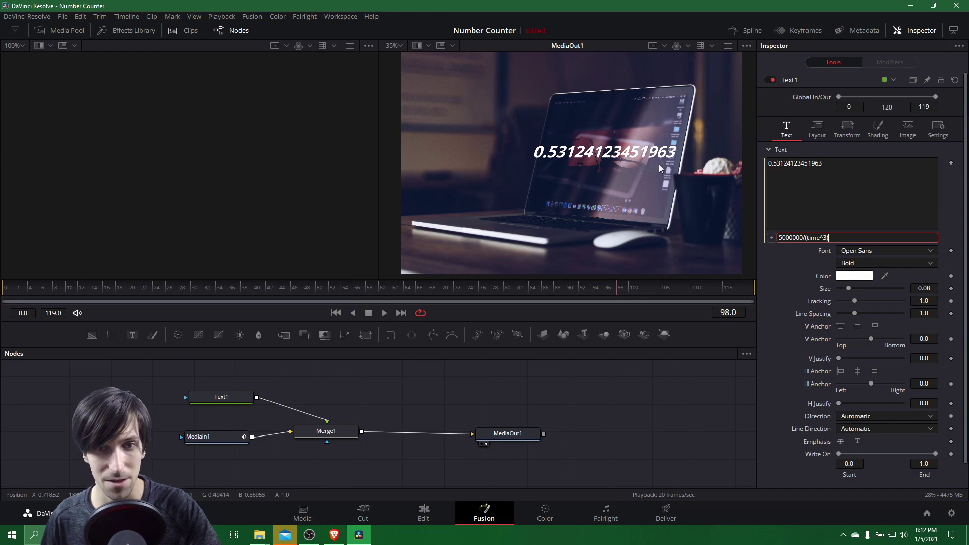
# Scroll the Brave cheat sheet to the floor() entry and select its heading
pyautogui.hotkey('alt', 'Tab')
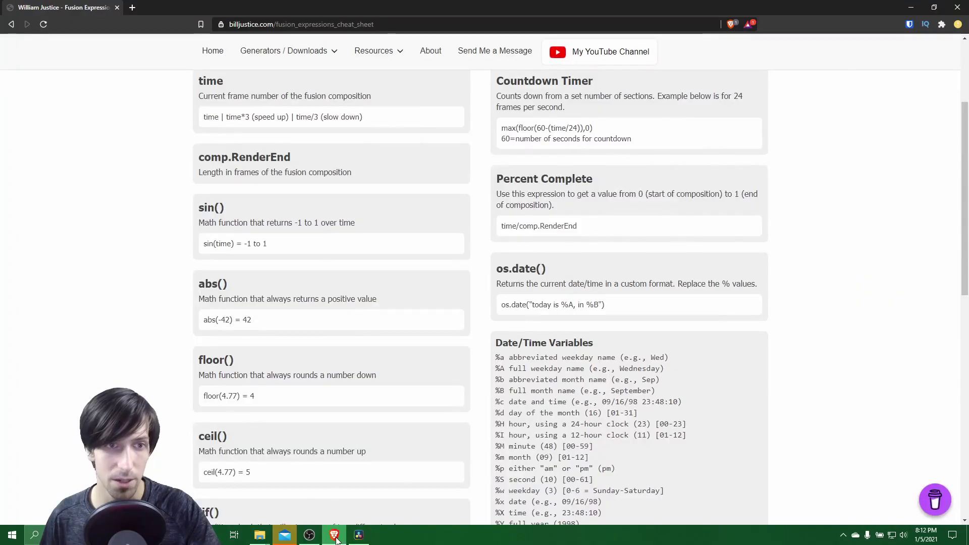
pyautogui.scroll(3, 489, 279)
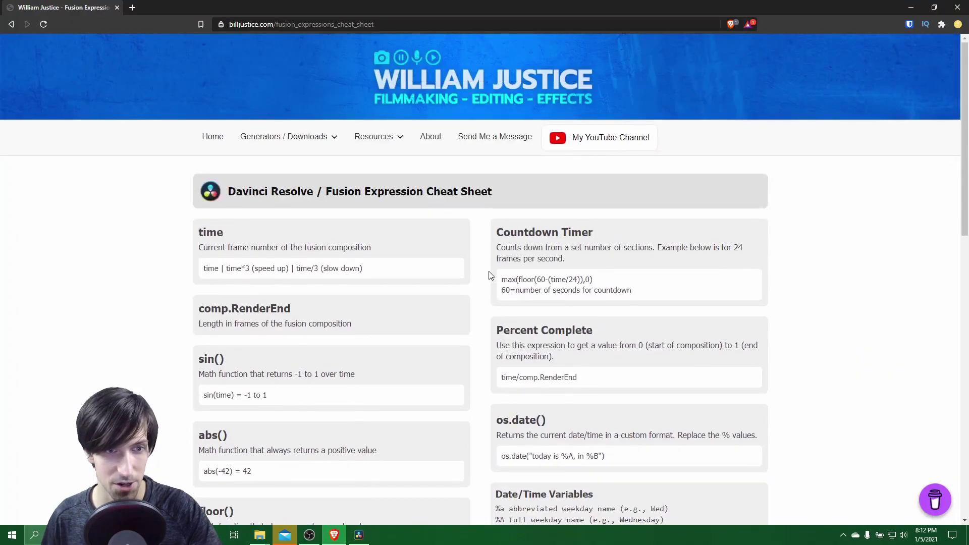
pyautogui.scroll(-4, 490, 275)
pyautogui.scroll(-1, 488, 275)
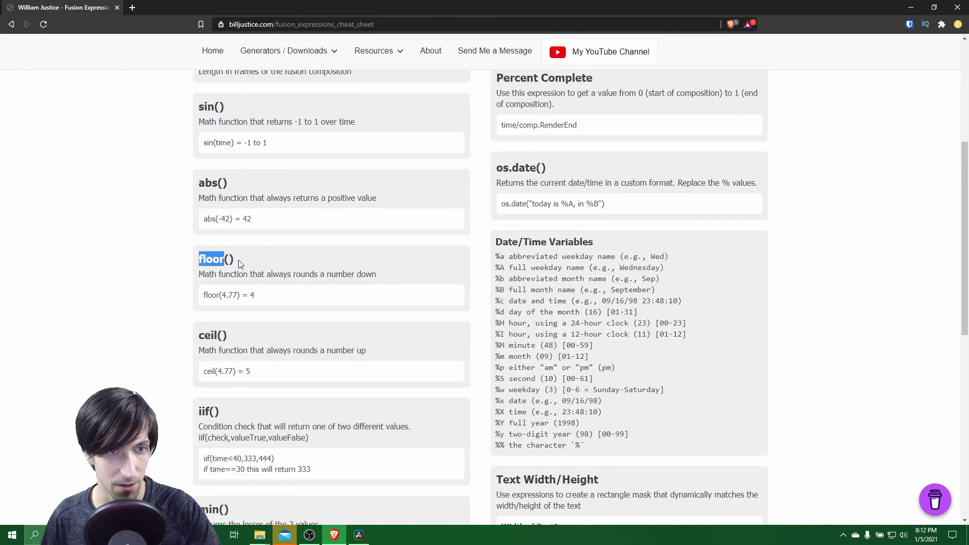
pyautogui.click(290, 264)
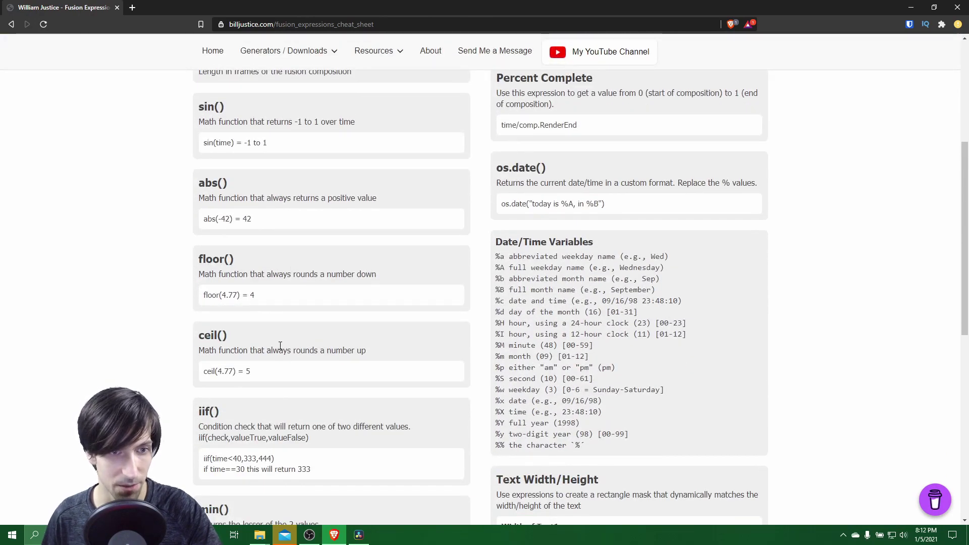
pyautogui.moveTo(189, 260); pyautogui.dragTo(259, 256)
pyautogui.click(284, 254)
# Review and select the ceil() heading, then return to DaVinci Resolve
pyautogui.scroll(-2, 283, 253)
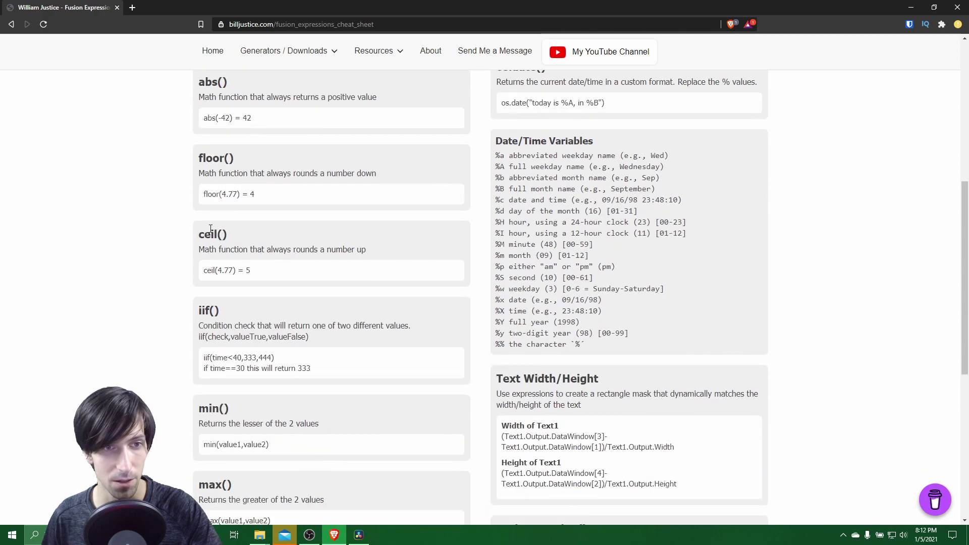
pyautogui.moveTo(199, 238); pyautogui.dragTo(246, 235)
pyautogui.scroll(-2, 247, 235)
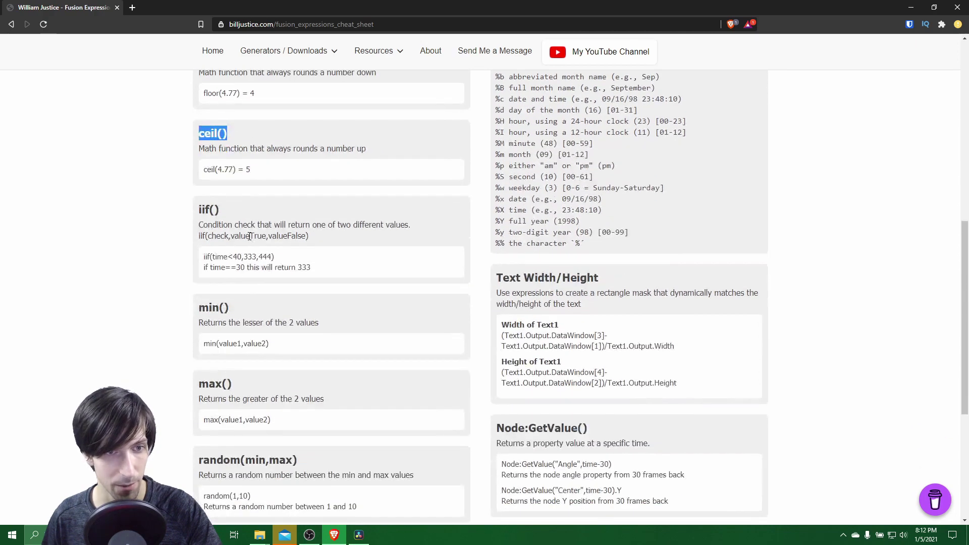
pyautogui.scroll(-3, 255, 240)
pyautogui.scroll(8, 418, 281)
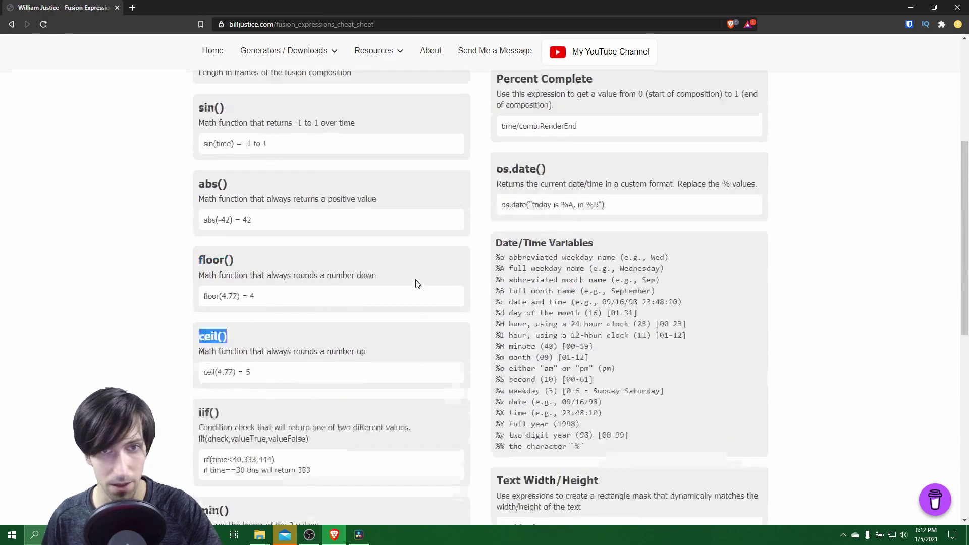
pyautogui.scroll(2, 418, 283)
pyautogui.scroll(-4, 418, 283)
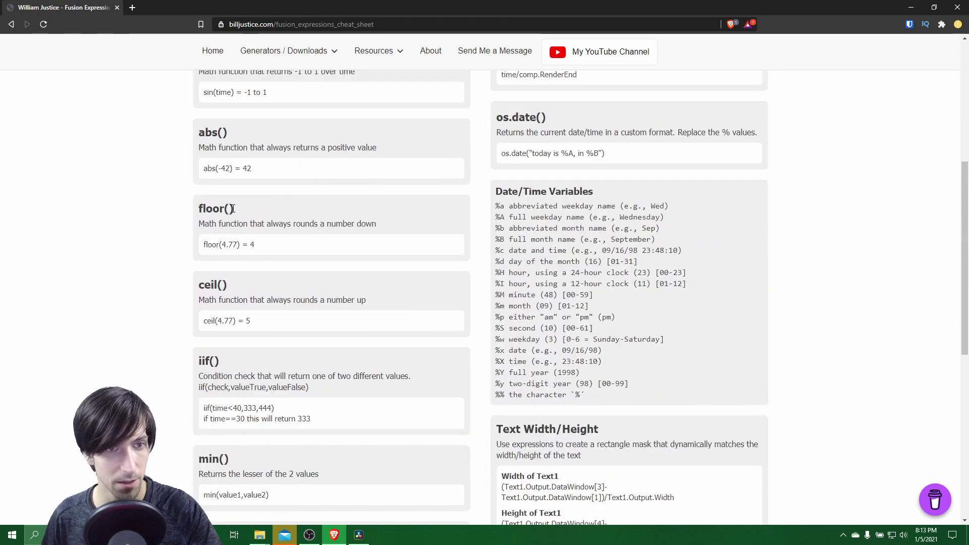
pyautogui.moveTo(236, 209); pyautogui.dragTo(196, 214)
pyautogui.click(359, 534)
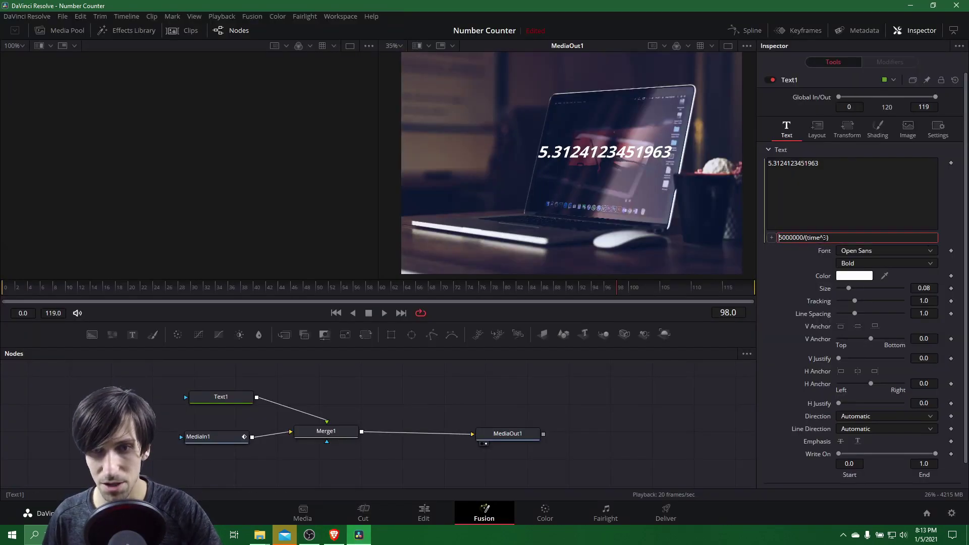
# Rewrite the Text1 expression as floor(5000000/(time^3))
pyautogui.moveTo(830, 238); pyautogui.dragTo(749, 230)
pyautogui.hotkey('ctrl', 'c')
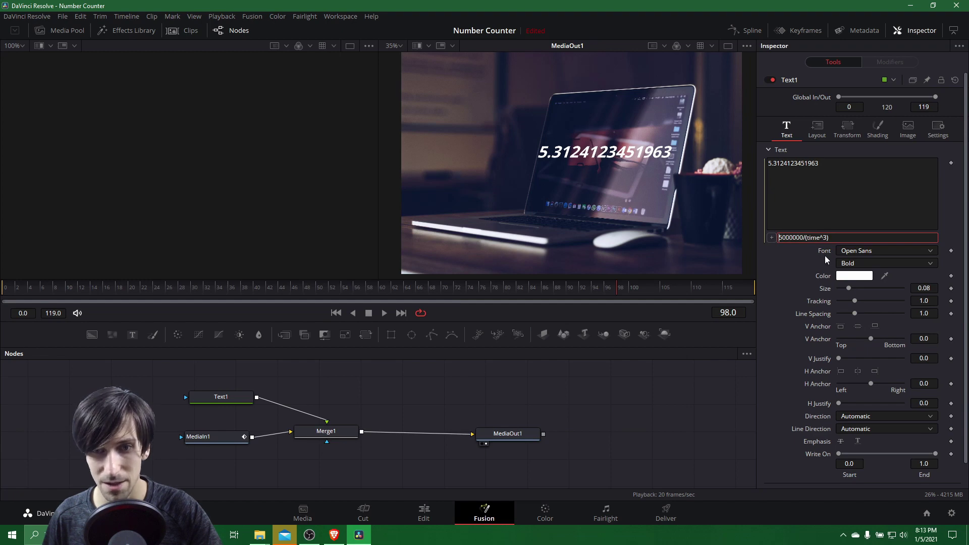
pyautogui.write('floor()')
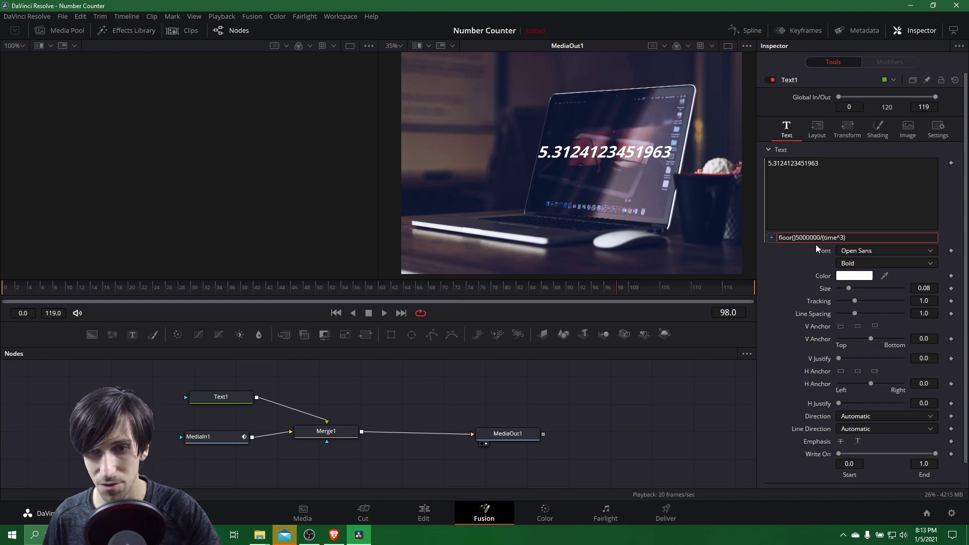
pyautogui.press('Left')
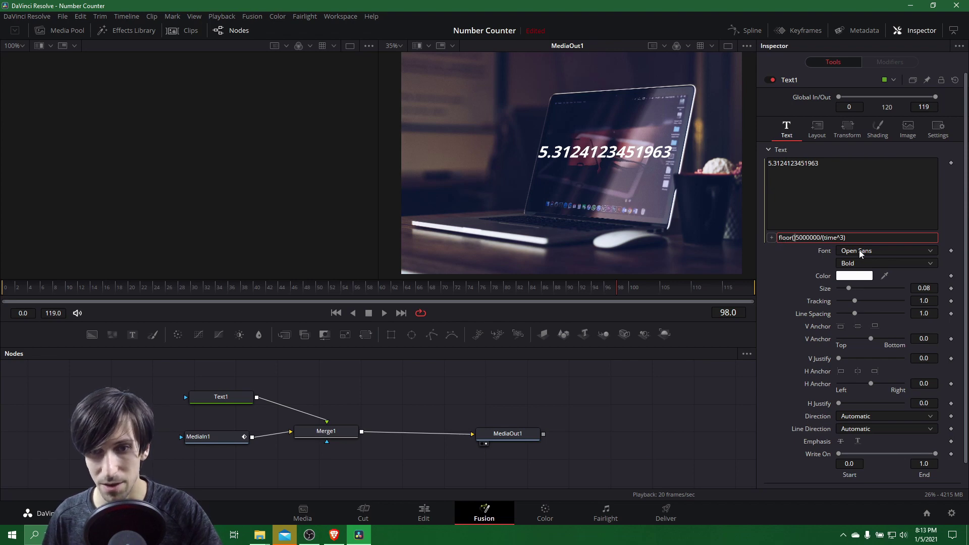
pyautogui.press('Delete')
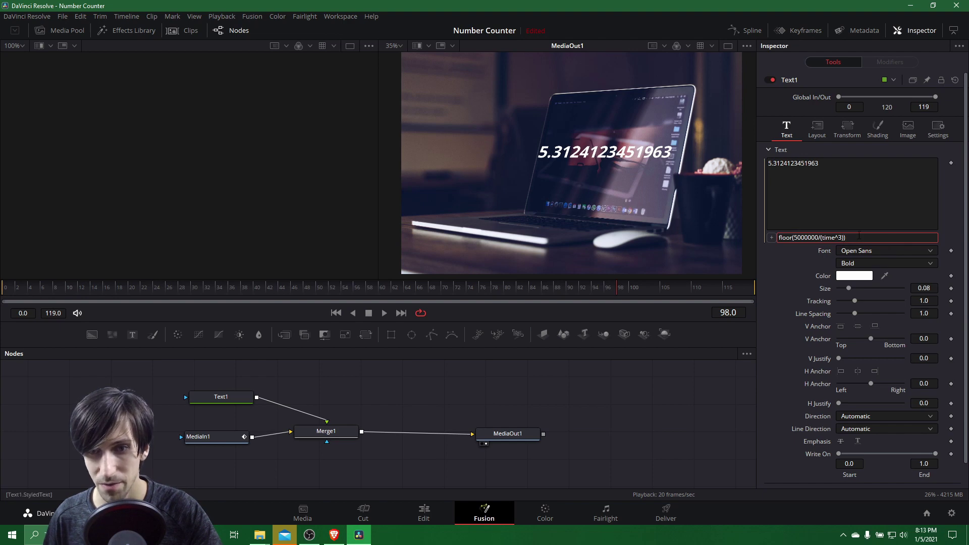
pyautogui.click(805, 237)
pyautogui.moveTo(804, 237); pyautogui.dragTo(837, 237)
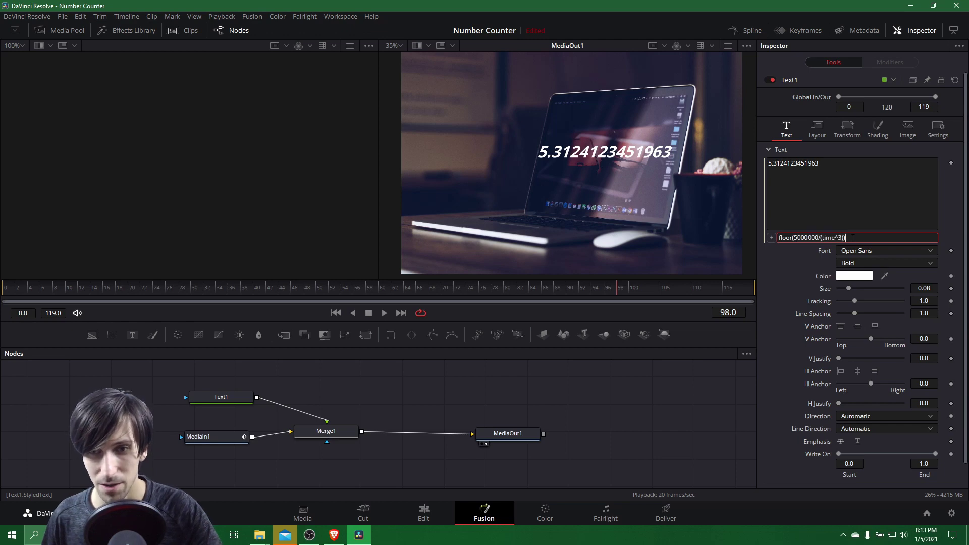
pyautogui.click(792, 237)
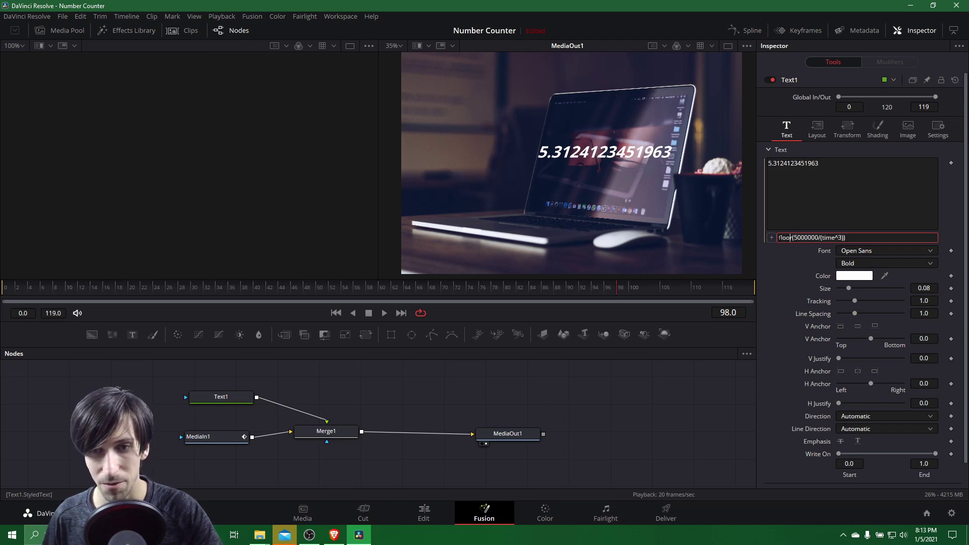
pyautogui.click(801, 238)
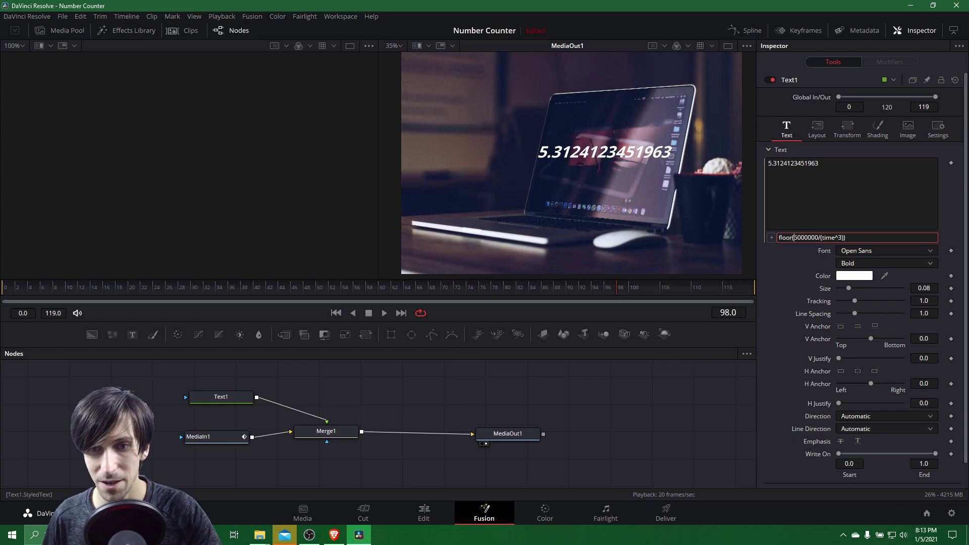
pyautogui.moveTo(793, 237); pyautogui.dragTo(846, 238)
pyautogui.tripleClick(856, 235)
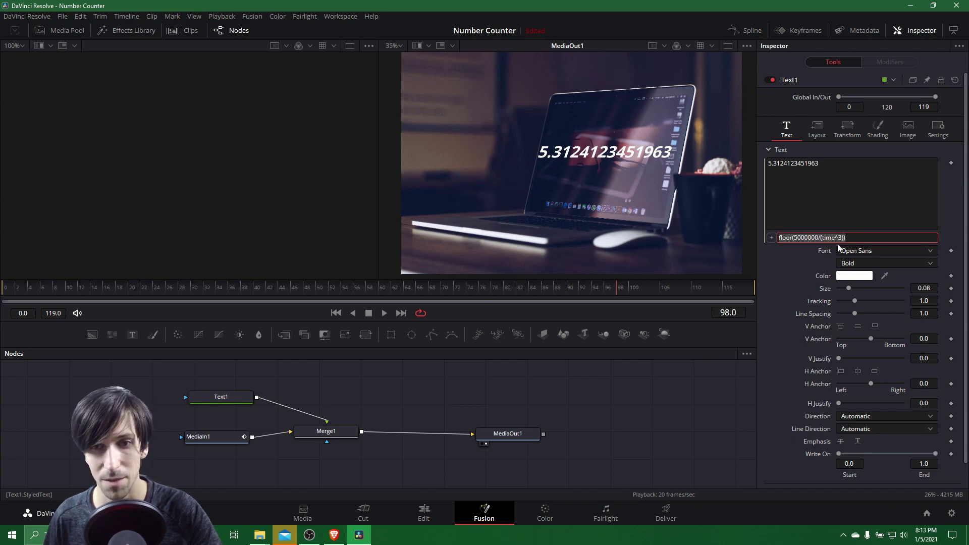
pyautogui.click(867, 236)
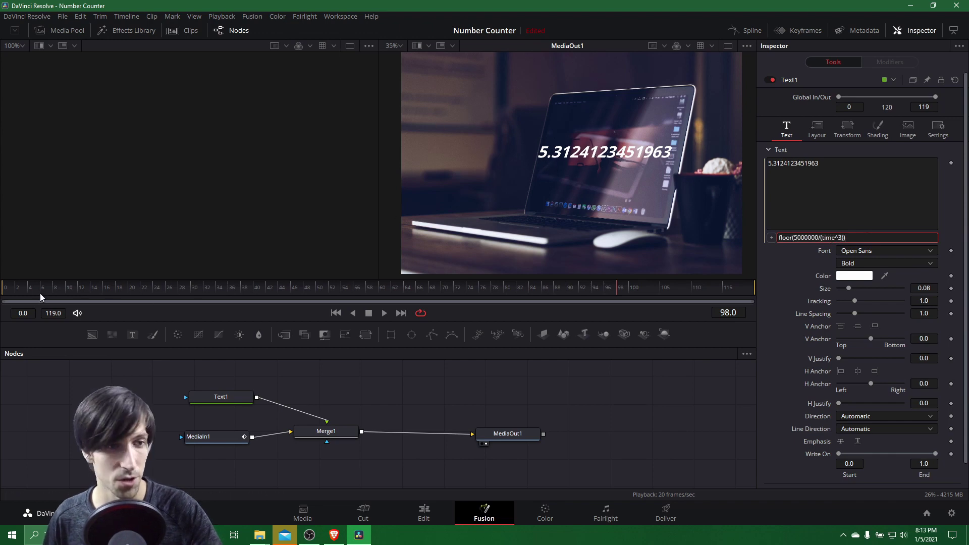
# Play the composition from frame 0 to see whole-number counts like 91
pyautogui.moveTo(42, 290); pyautogui.dragTo(6, 290)
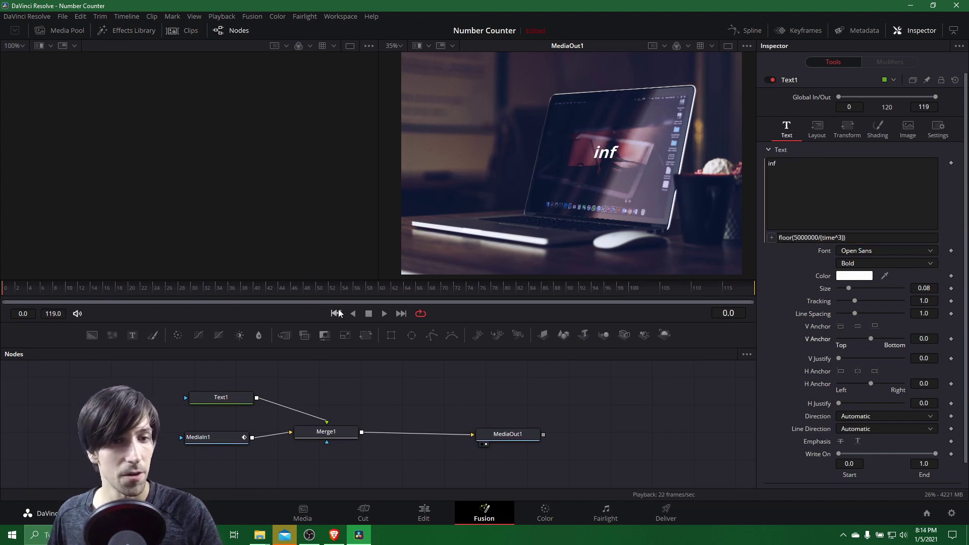
pyautogui.click(384, 313)
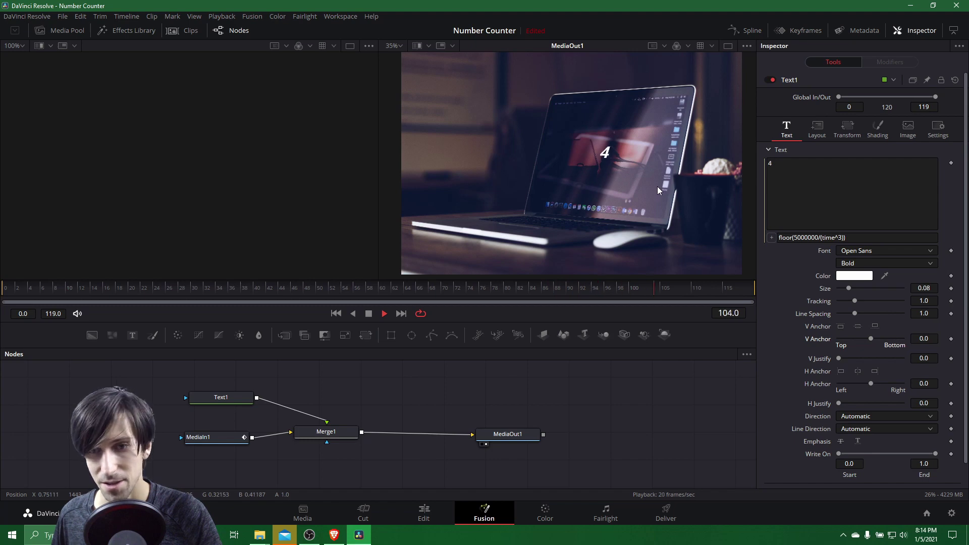
pyautogui.click(368, 314)
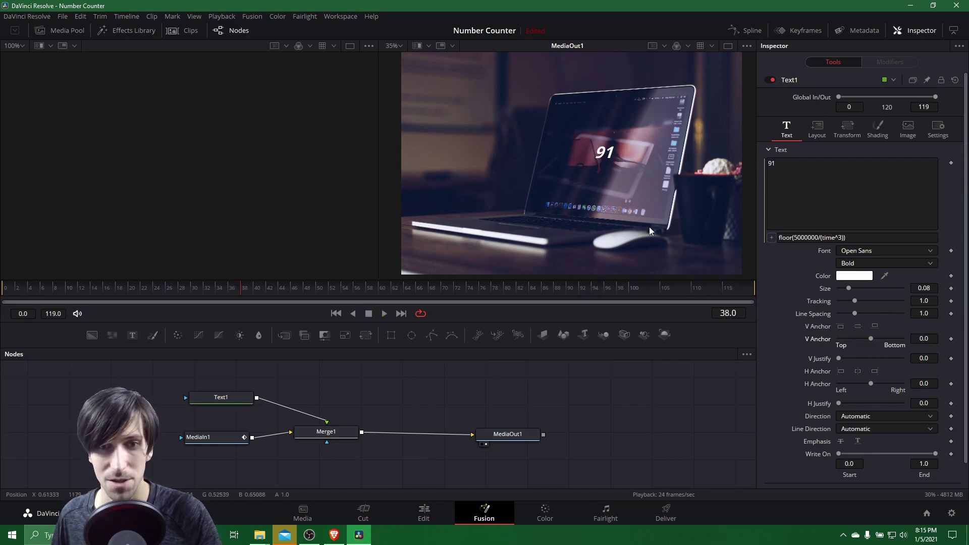
pyautogui.click(384, 314)
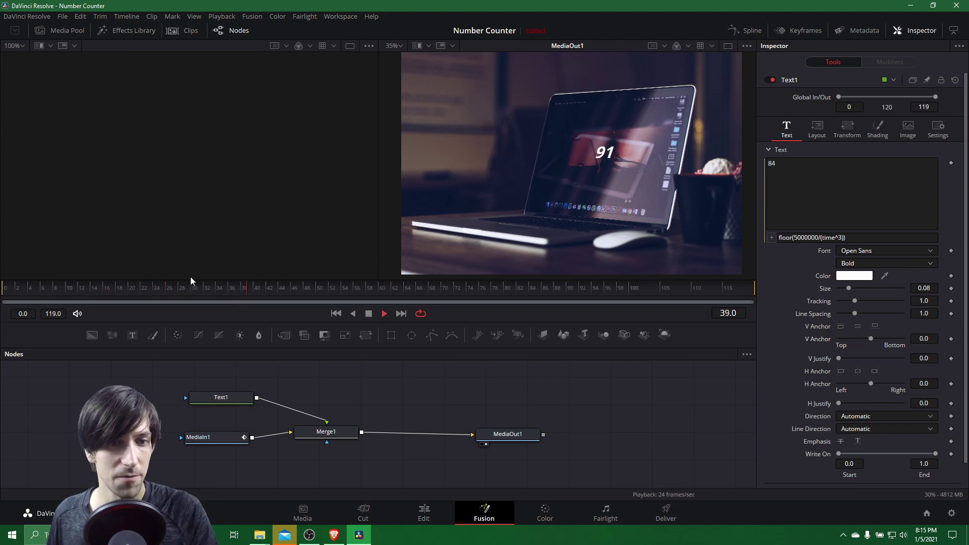
# Change the expression to floor(5000000/(time^2))
pyautogui.click(369, 314)
pyautogui.click(842, 238)
pyautogui.press('BackSpace')
pyautogui.write('2')
pyautogui.press('Return')
# Replay from the start and scrub the slower countdown, reading 843 at frame 77
pyautogui.click(10, 288)
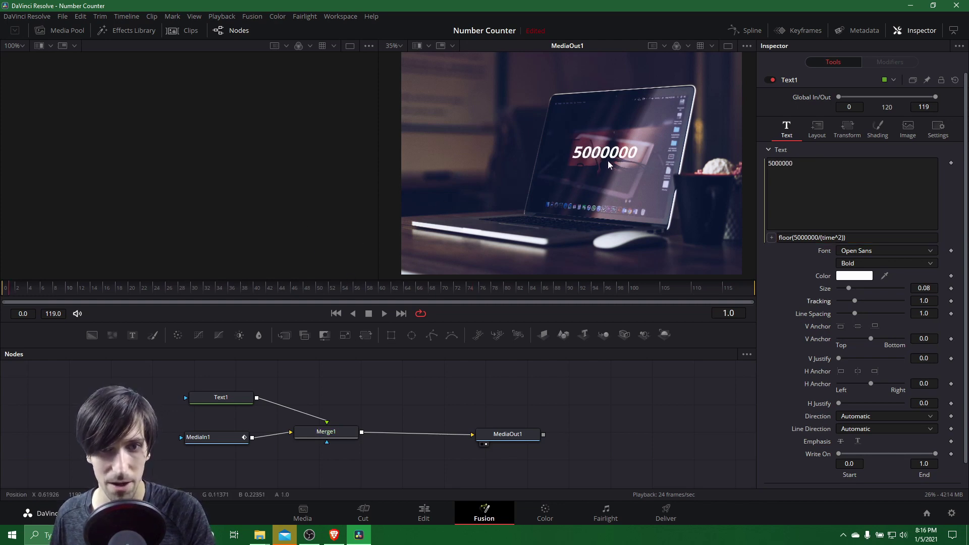
pyautogui.click(384, 313)
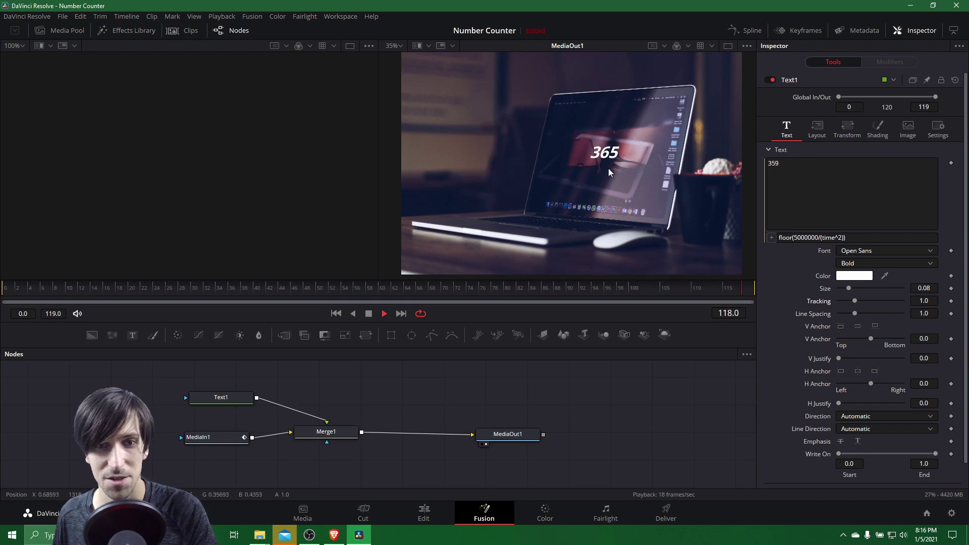
pyautogui.click(369, 314)
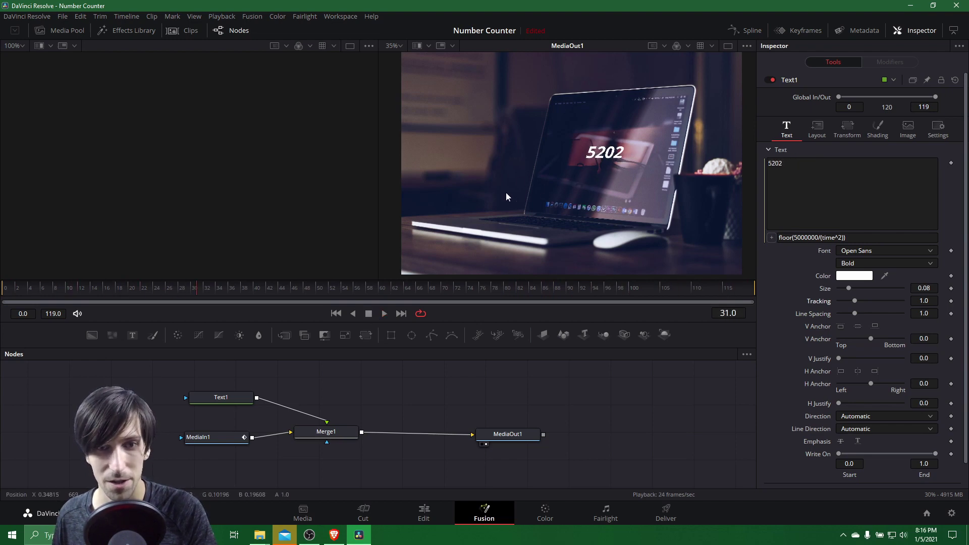
pyautogui.moveTo(298, 295); pyautogui.dragTo(483, 295)
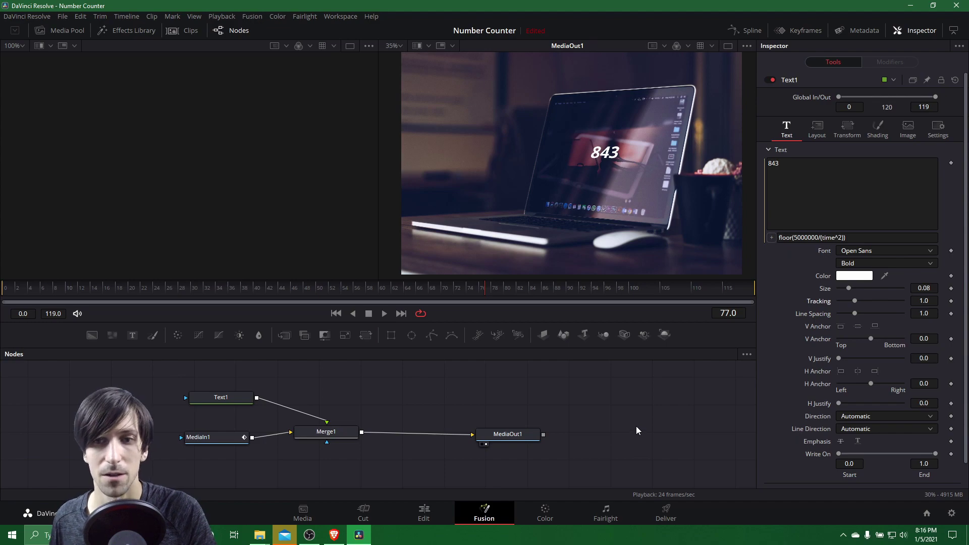
# Bring the Brave cheat sheet back up to its Countdown Timer entry
pyautogui.click(335, 535)
pyautogui.scroll(4, 476, 318)
pyautogui.scroll(4, 476, 318)
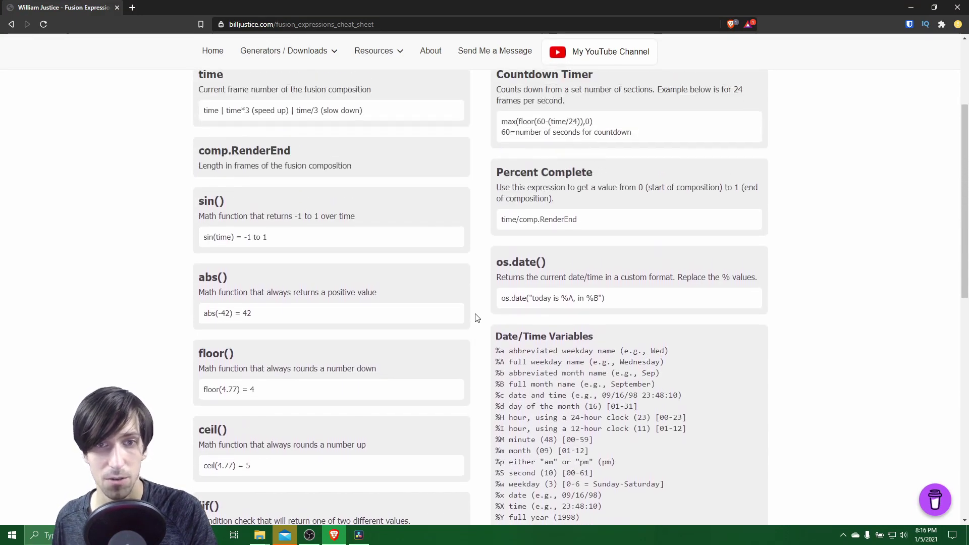
# Remove Text1's text expression in Resolve and open the text modifier menu
pyautogui.hotkey('alt', 'Tab')
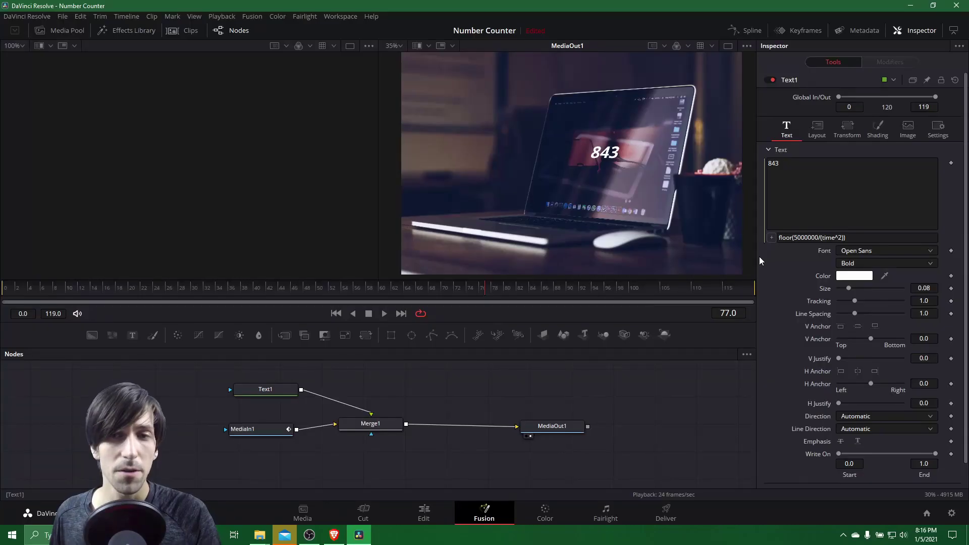
pyautogui.click(780, 239)
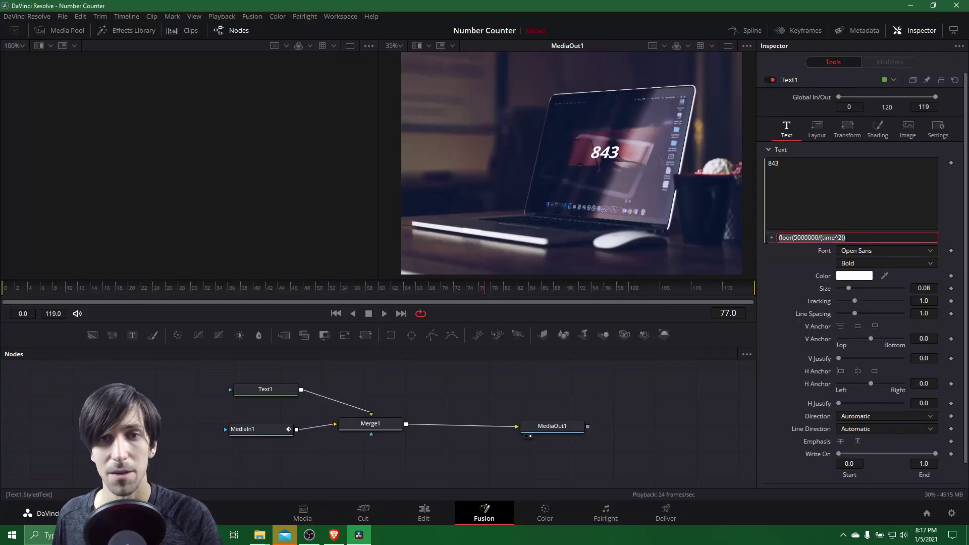
pyautogui.press('Return')
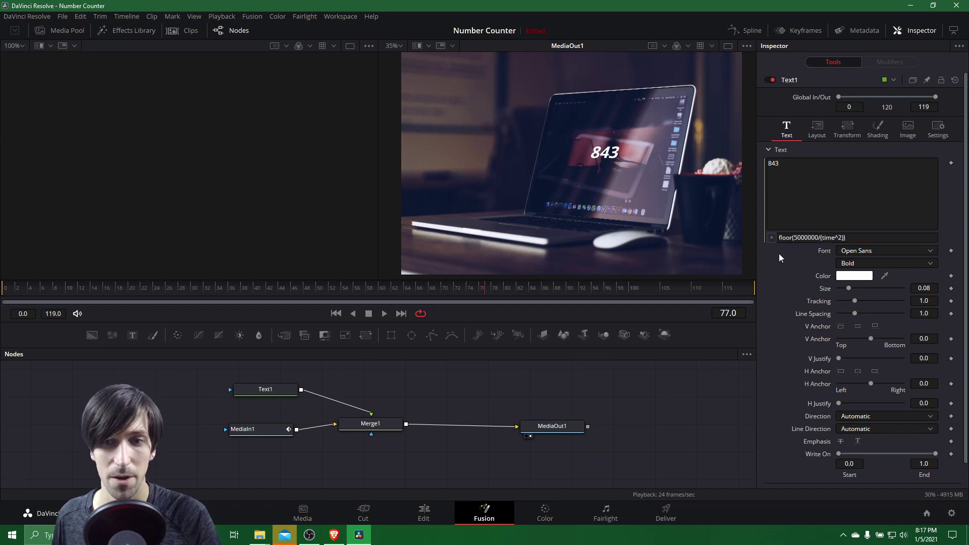
pyautogui.rightClick(940, 210)
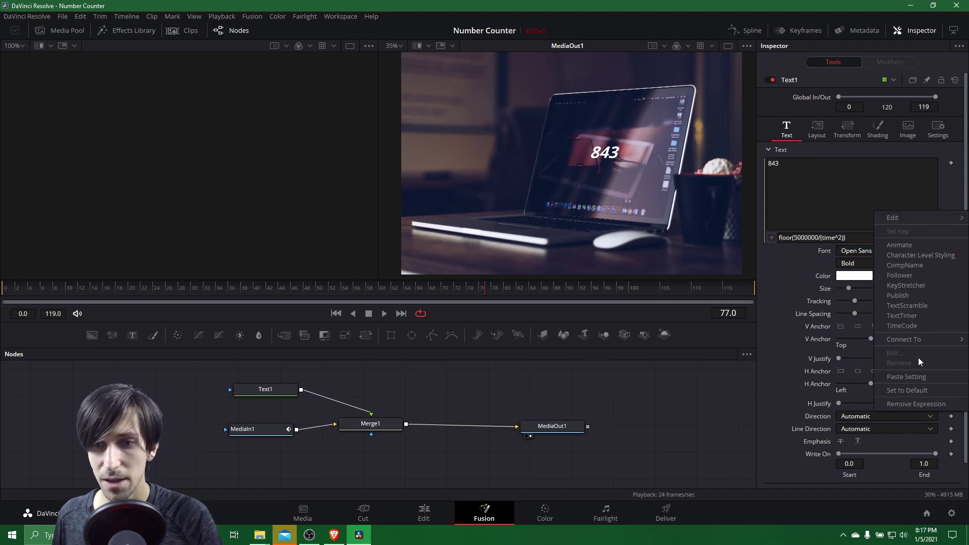
pyautogui.click(926, 405)
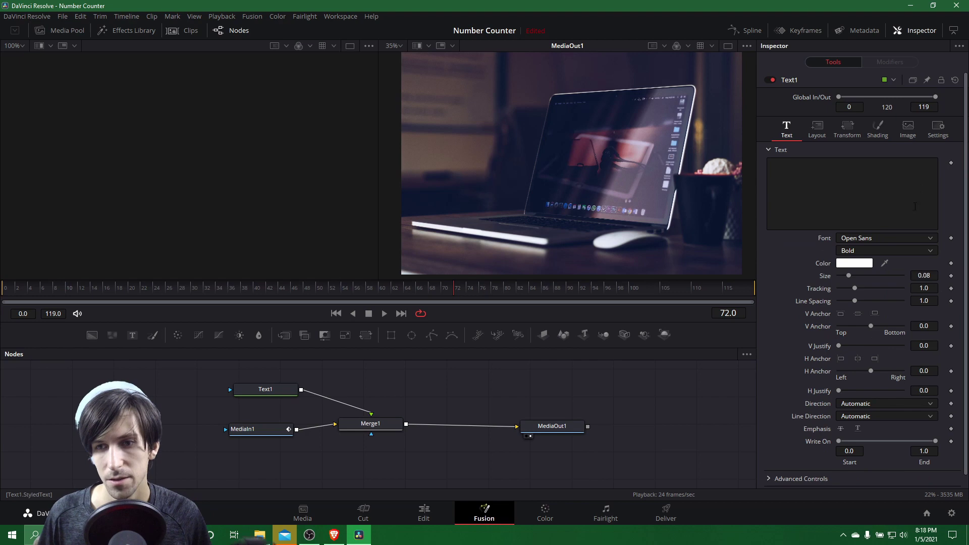
pyautogui.rightClick(943, 188)
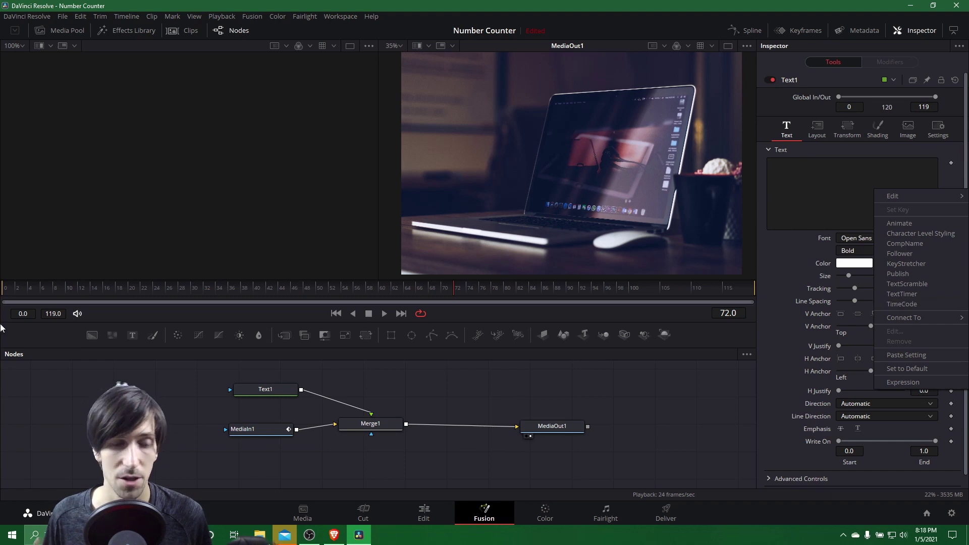
# Drive Text1 with a TimeCode modifier and play from the start to watch it count
pyautogui.click(902, 304)
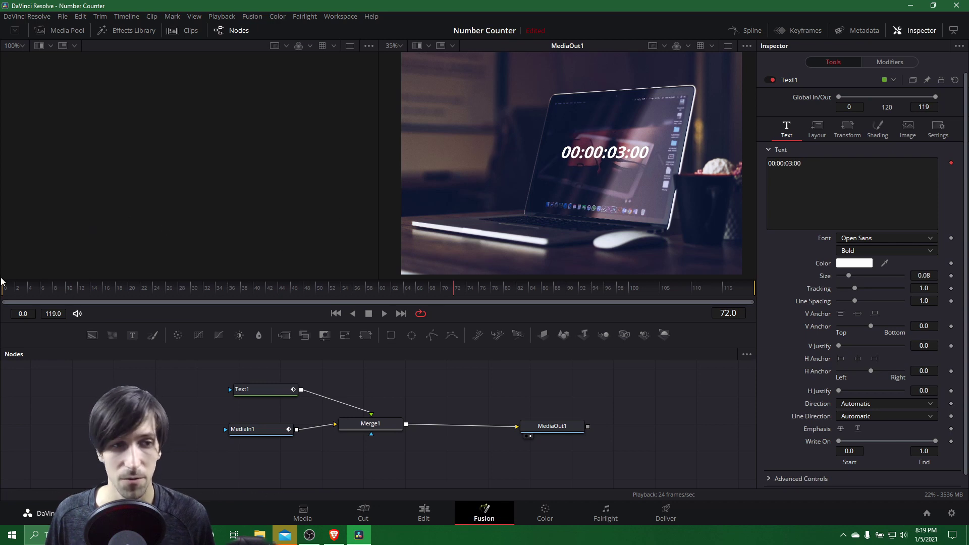
pyautogui.press('Home')
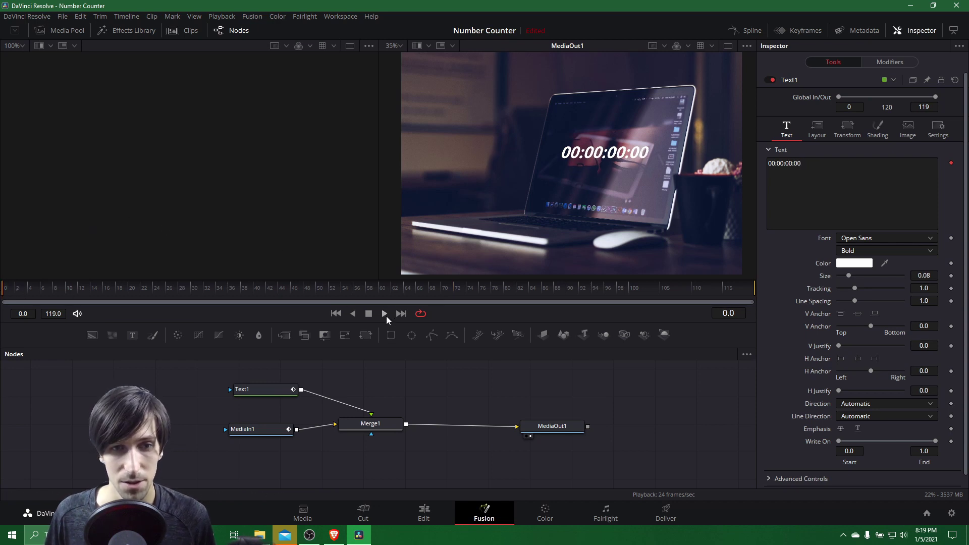
pyautogui.click(386, 316)
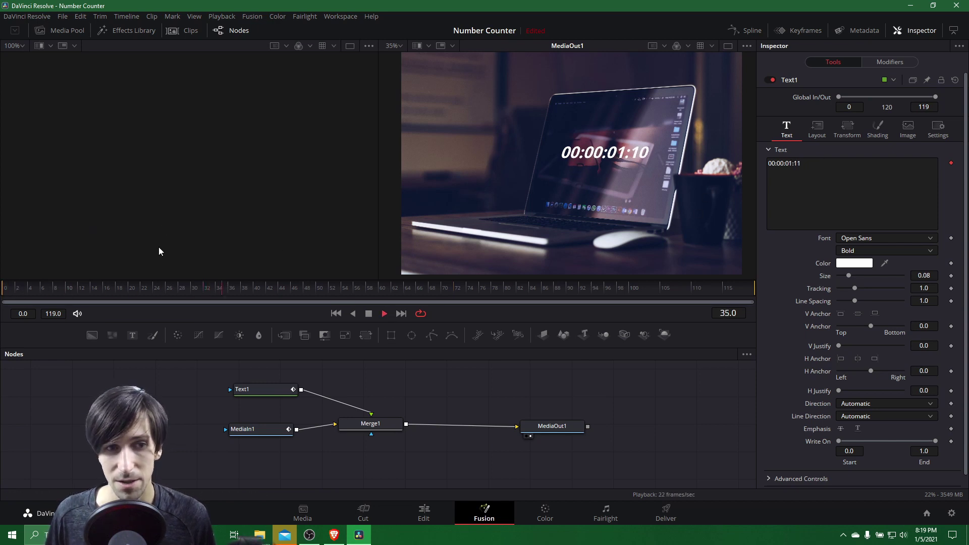
# Move the counter to the lower-left with Layout Center X/Y, then go to the Edit page
pyautogui.click(814, 130)
pyautogui.click(859, 176)
pyautogui.press('Tab')
pyautogui.scroll(-10, 924, 175)
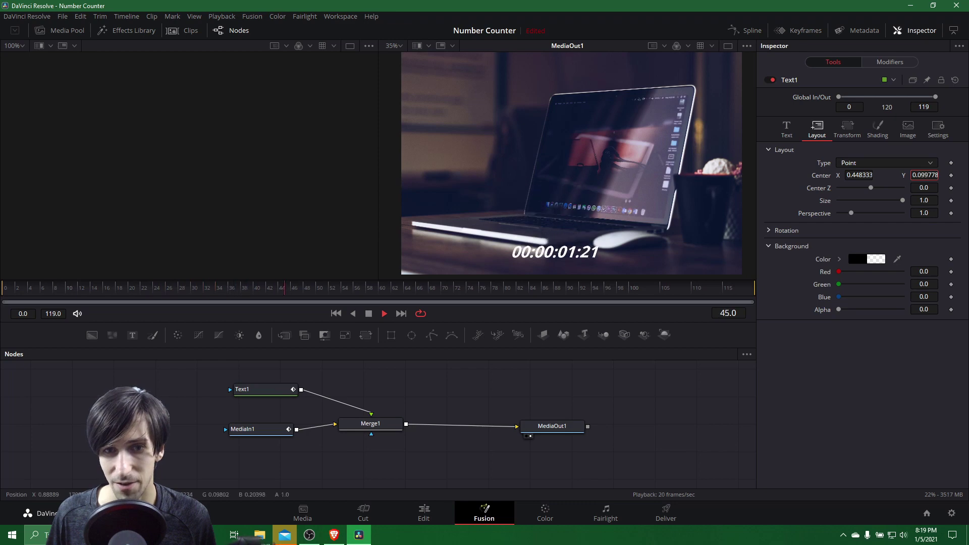
pyautogui.scroll(-3, 924, 175)
pyautogui.click(860, 175)
pyautogui.scroll(-8, 859, 175)
pyautogui.scroll(-1, 924, 175)
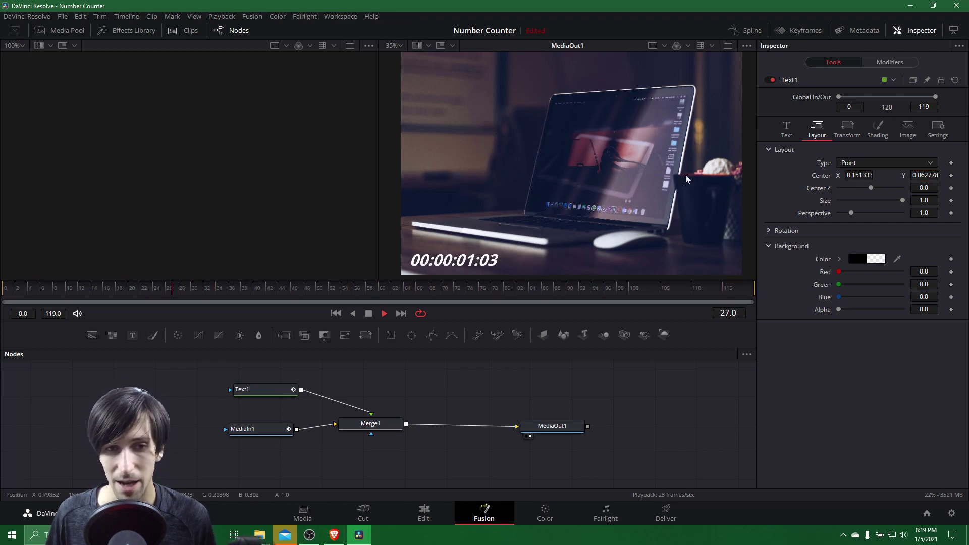
pyautogui.click(786, 128)
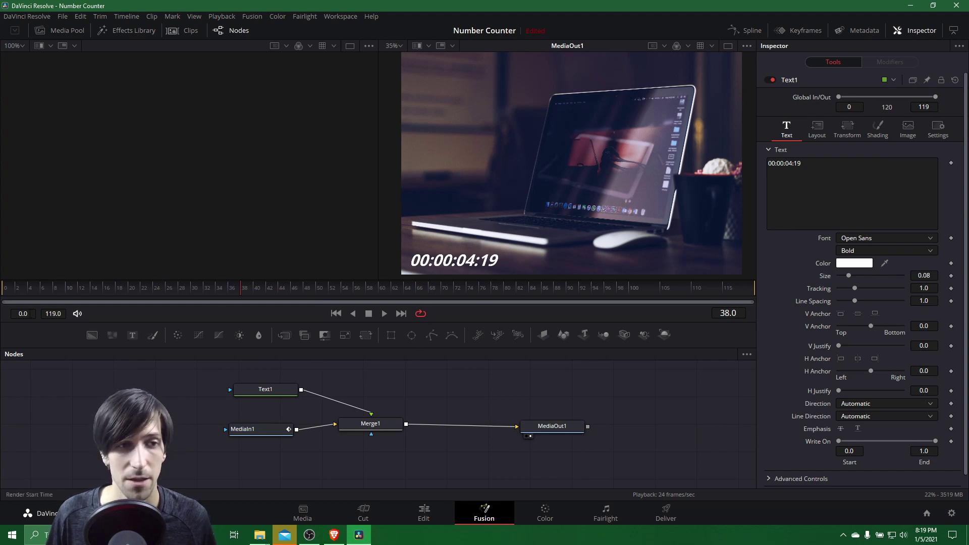
pyautogui.click(424, 513)
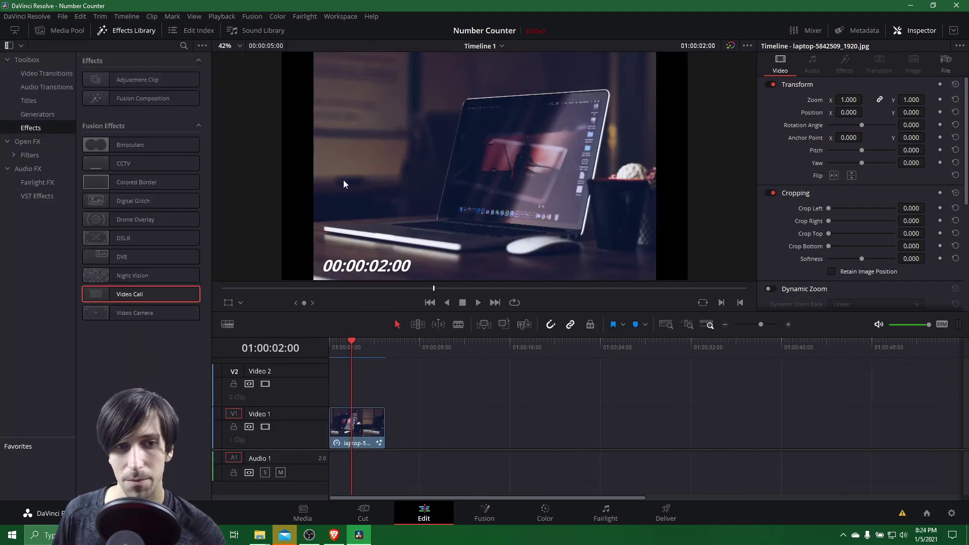
# Place an Adjustment Clip on Video 2 and stretch it well past the laptop clip
pyautogui.scroll(-3, 557, 204)
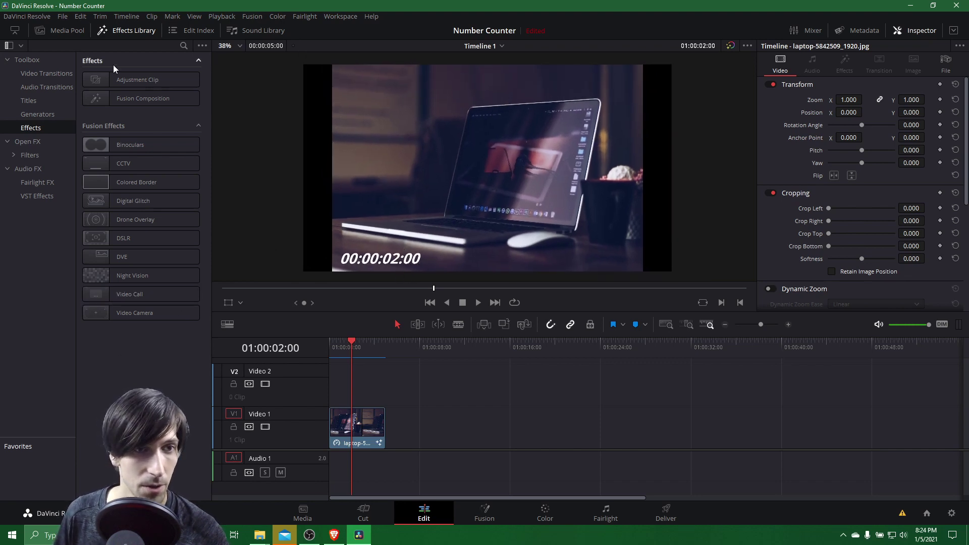
pyautogui.click(119, 76)
pyautogui.moveTo(119, 77); pyautogui.dragTo(328, 383)
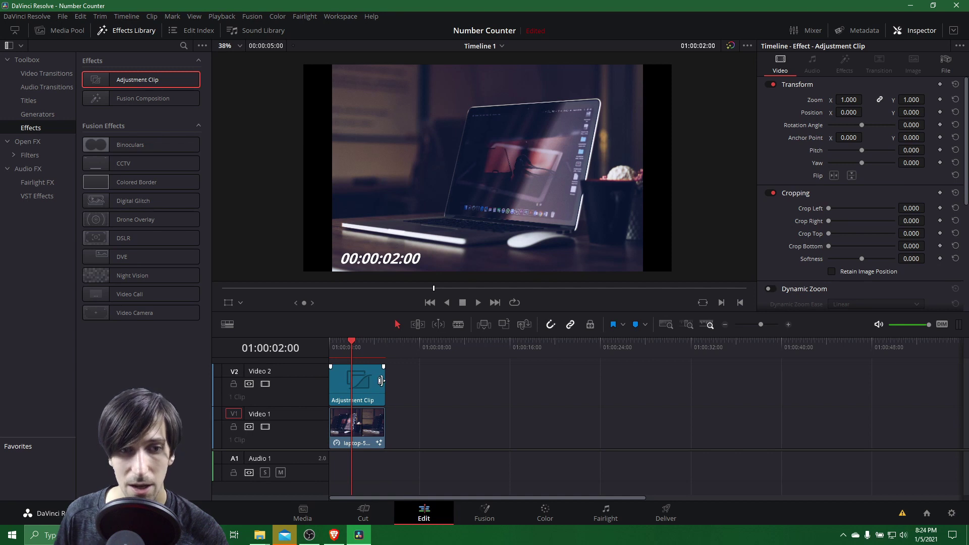
pyautogui.moveTo(384, 382); pyautogui.dragTo(787, 385)
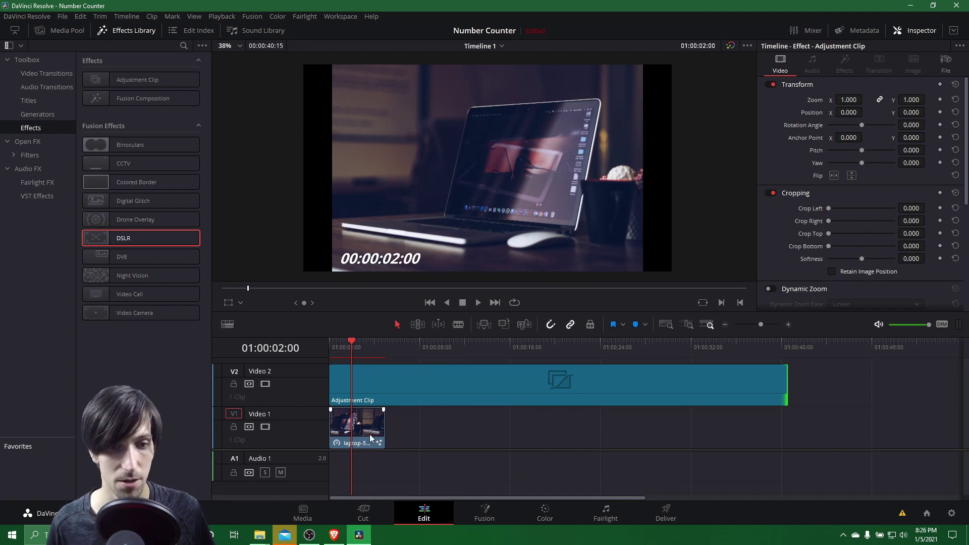
pyautogui.click(434, 402)
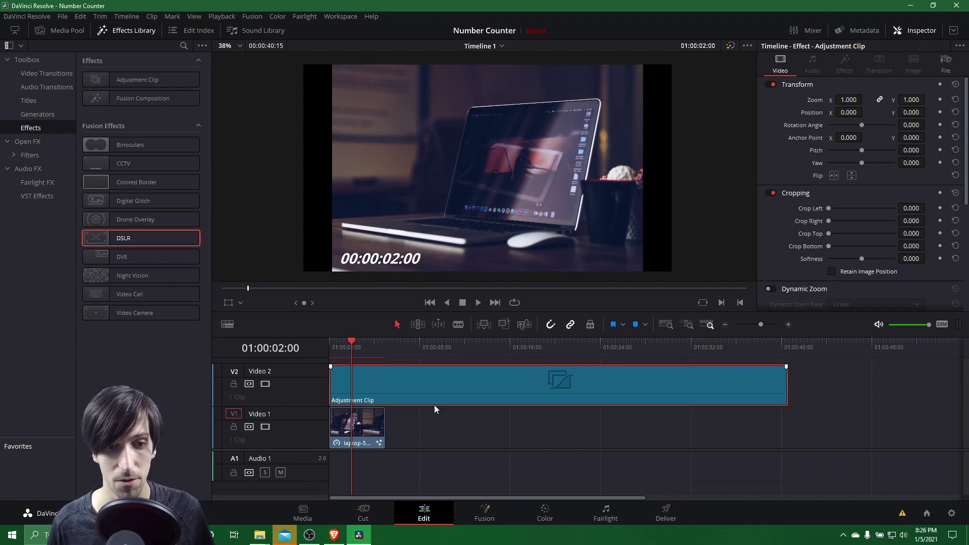
# Open the adjustment clip in Fusion and add a Text+ node using the Built Titling font
pyautogui.click(492, 507)
pyautogui.click(188, 36)
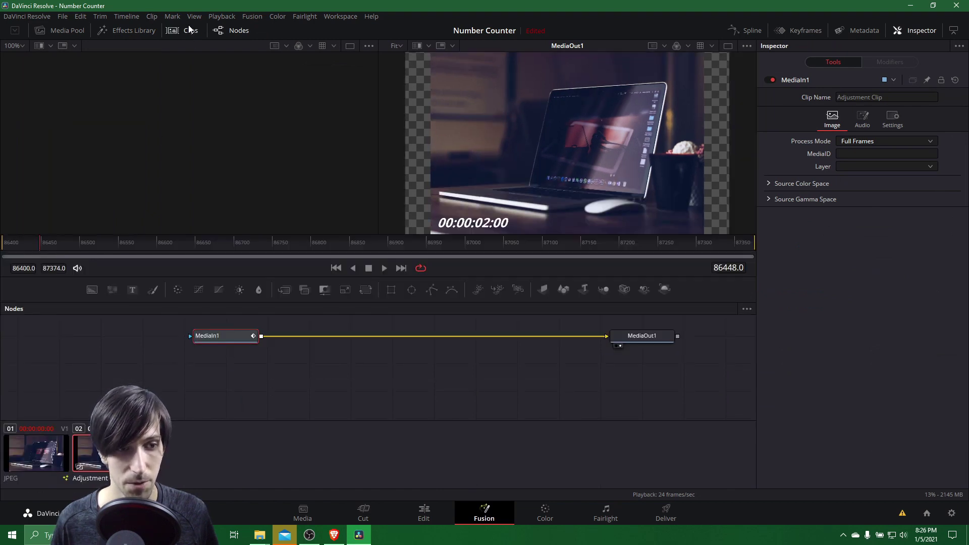
pyautogui.click(166, 30)
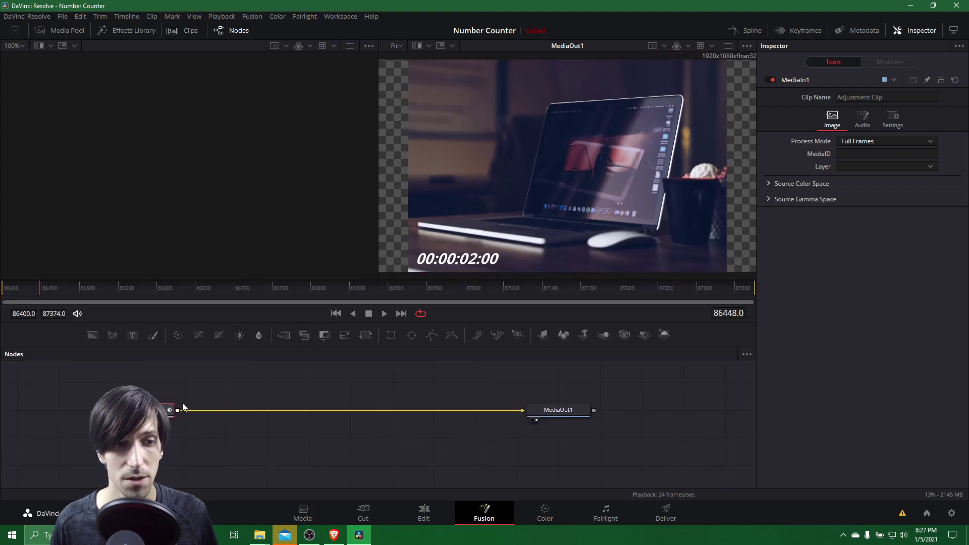
pyautogui.click(132, 335)
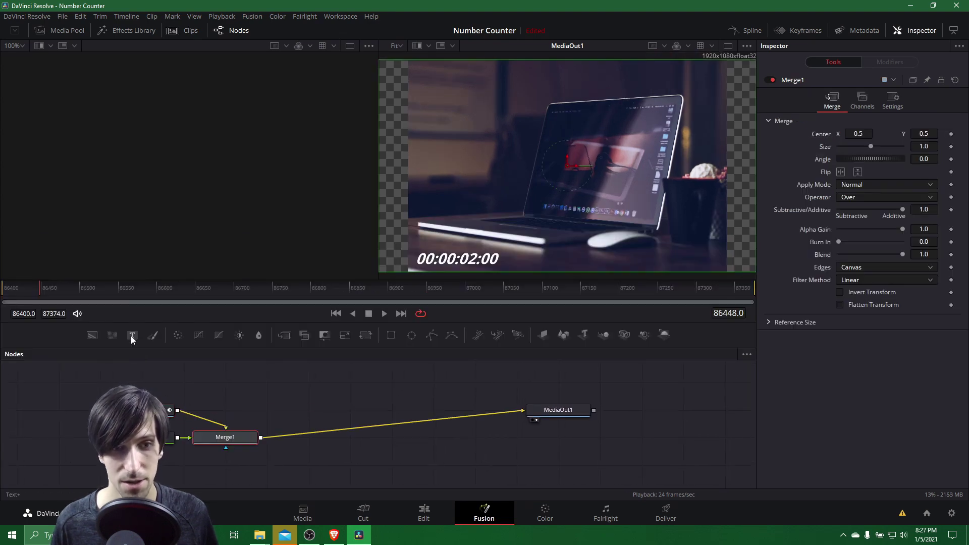
pyautogui.click(127, 438)
pyautogui.click(883, 237)
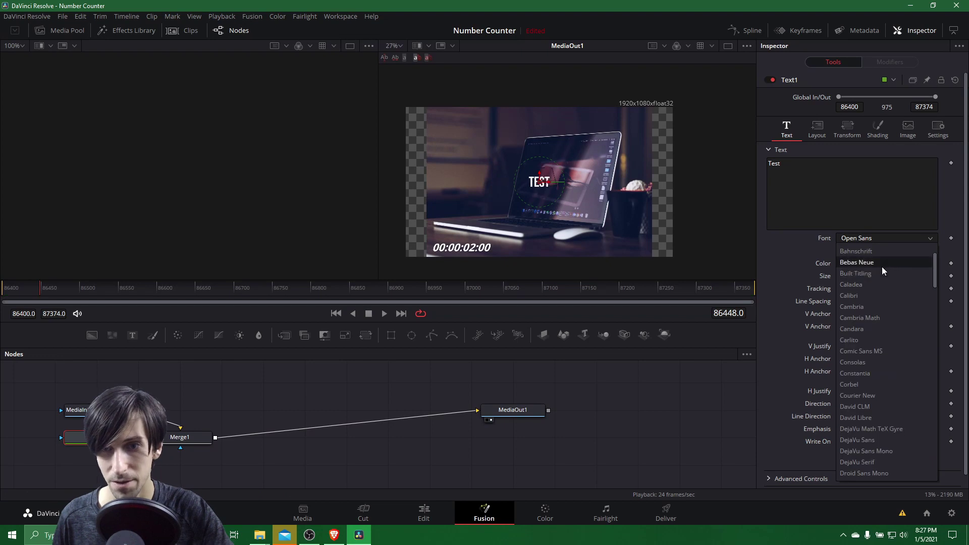
pyautogui.click(884, 273)
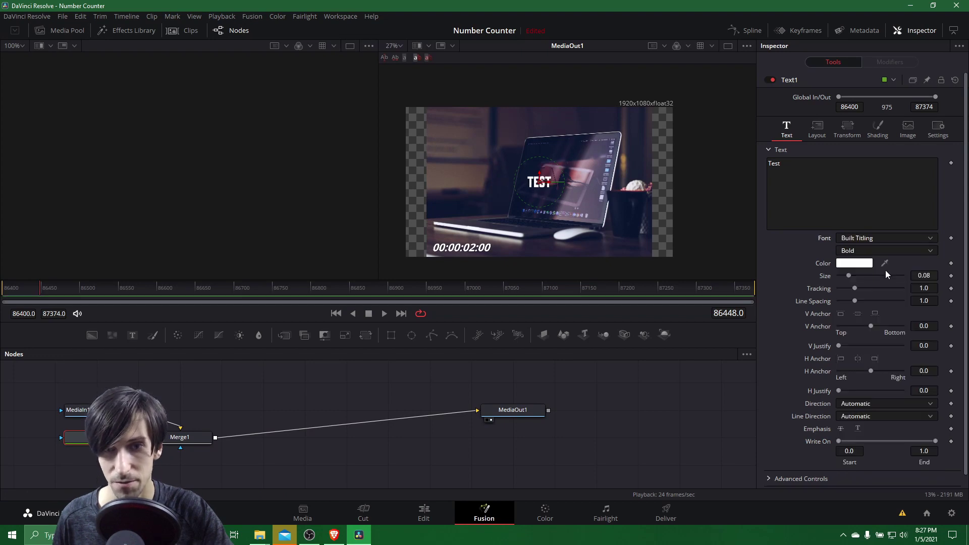
# Move the text to the lower-right corner and apply the TimeCode modifier
pyautogui.click(848, 128)
pyautogui.click(817, 128)
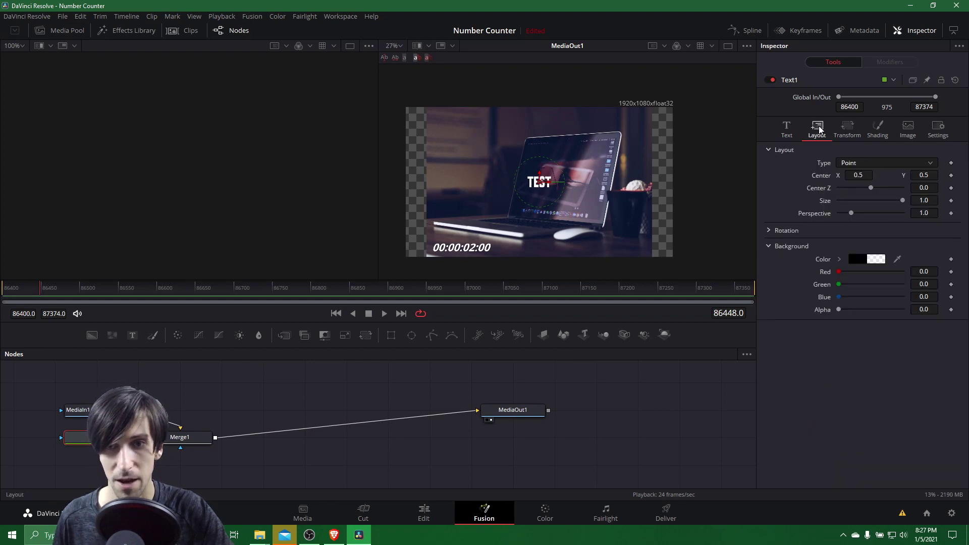
pyautogui.moveTo(858, 175); pyautogui.dragTo(909, 175)
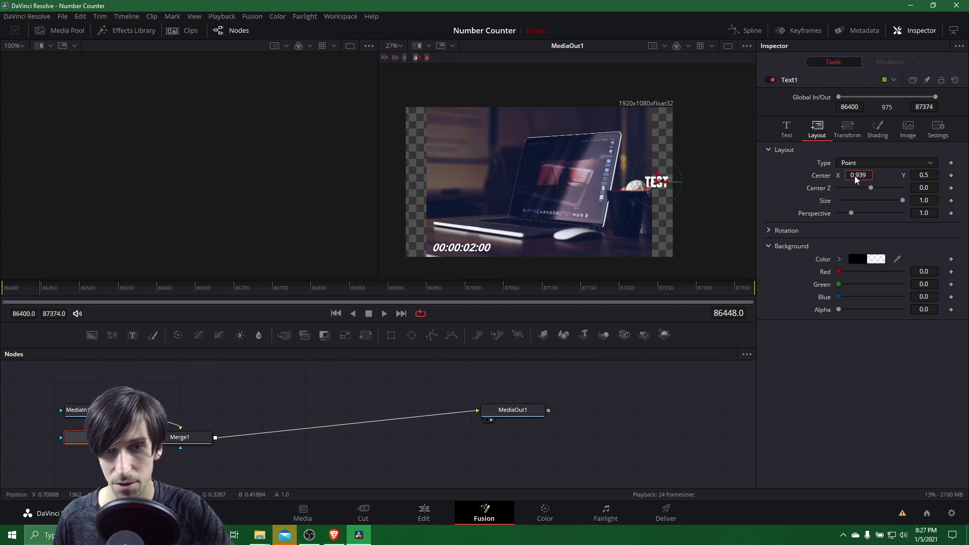
pyautogui.moveTo(659, 182); pyautogui.dragTo(637, 246)
pyautogui.click(787, 129)
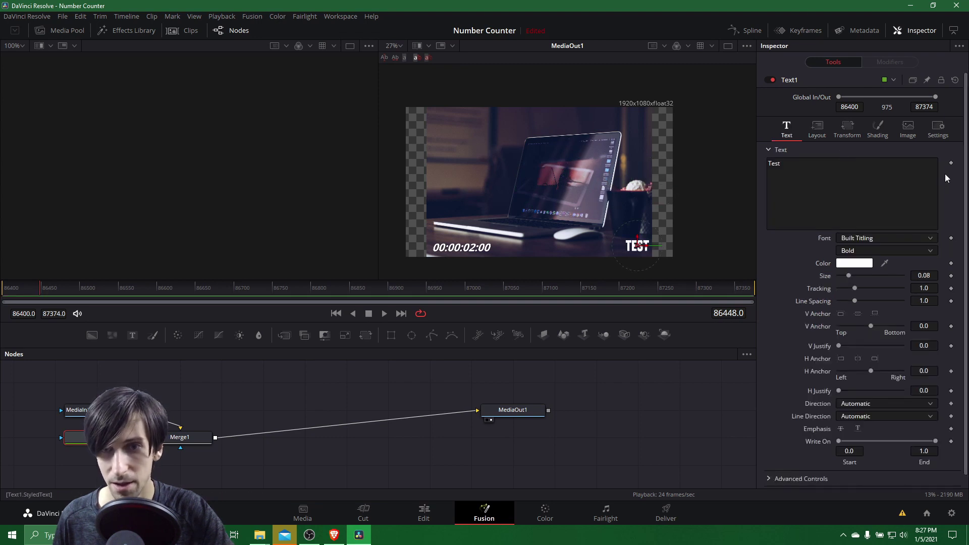
pyautogui.rightClick(957, 176)
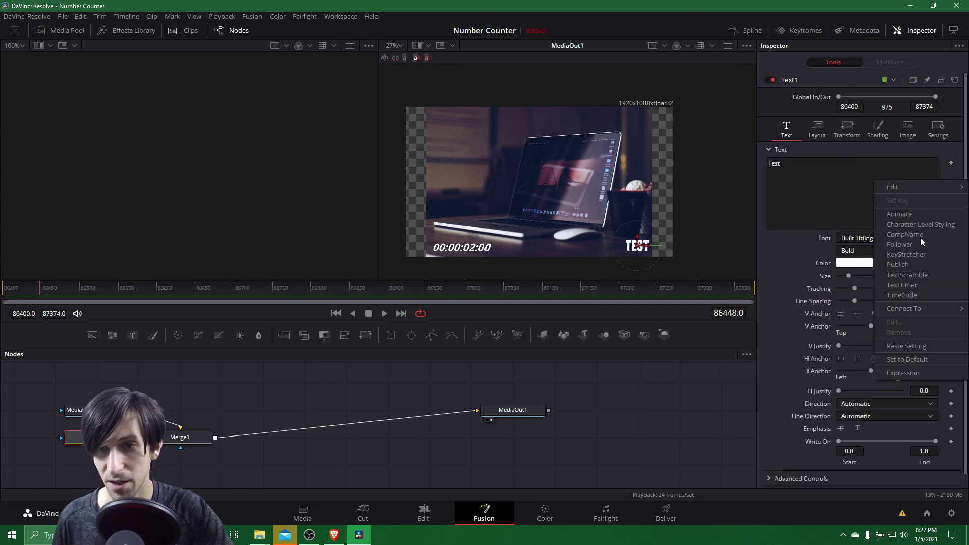
pyautogui.click(917, 295)
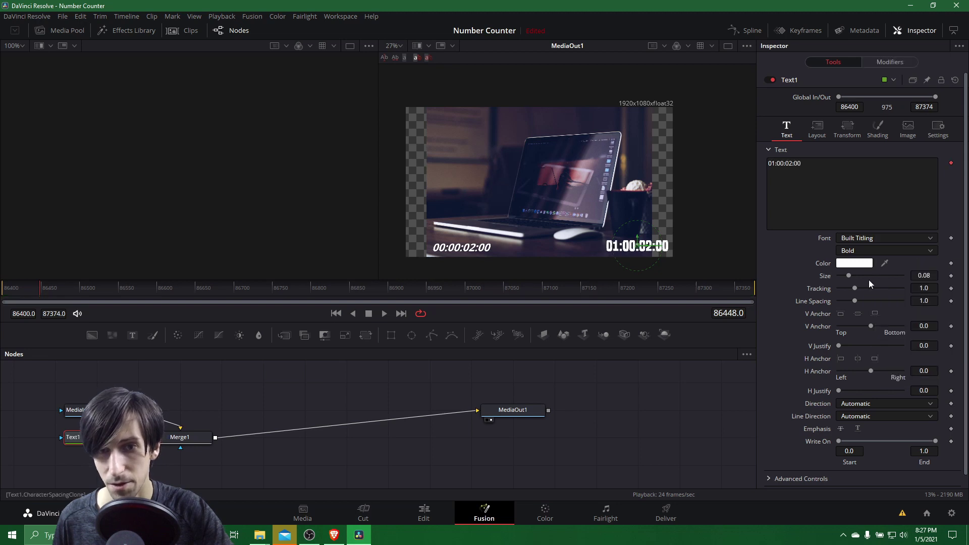
# Play back to check the Text+ timecode counts up
pyautogui.click(384, 313)
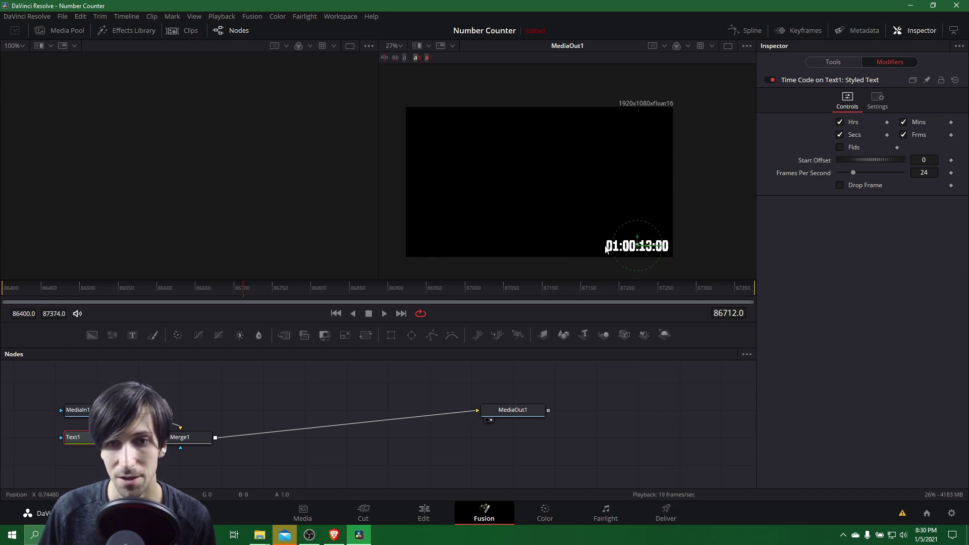
# Look at the project settings from the File menu, then close them unchanged
pyautogui.click(63, 16)
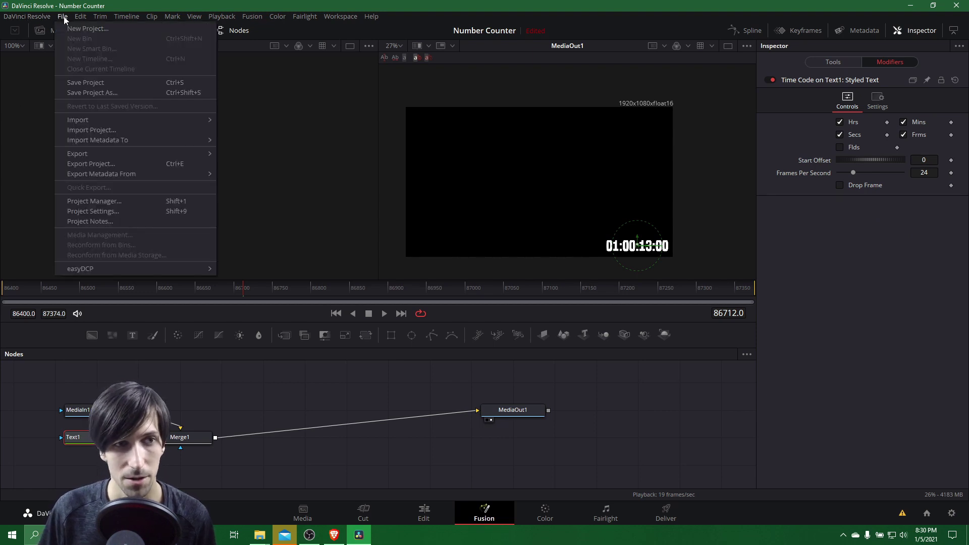
pyautogui.click(127, 212)
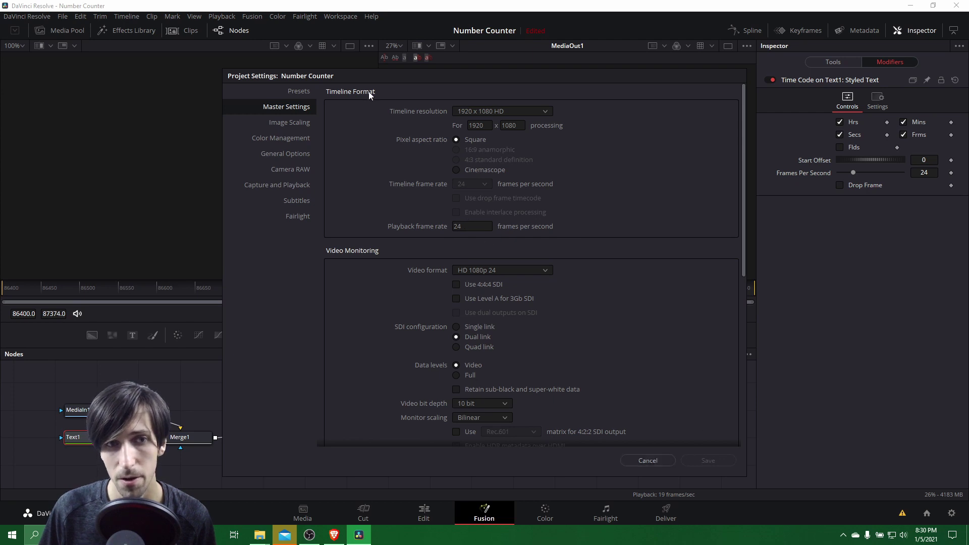
pyautogui.click(648, 461)
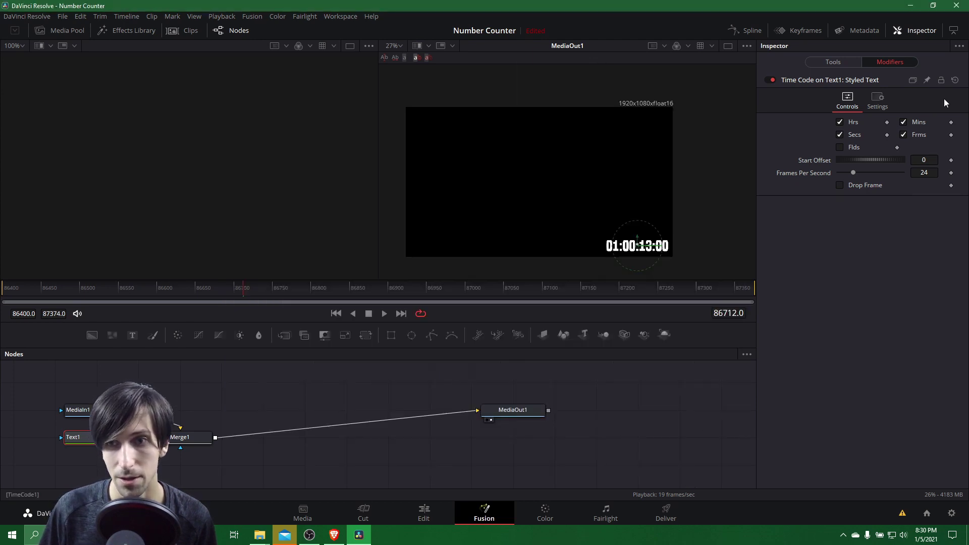
# Set Start Offset to -60*60*24 and turn off the hours display
pyautogui.click(925, 160)
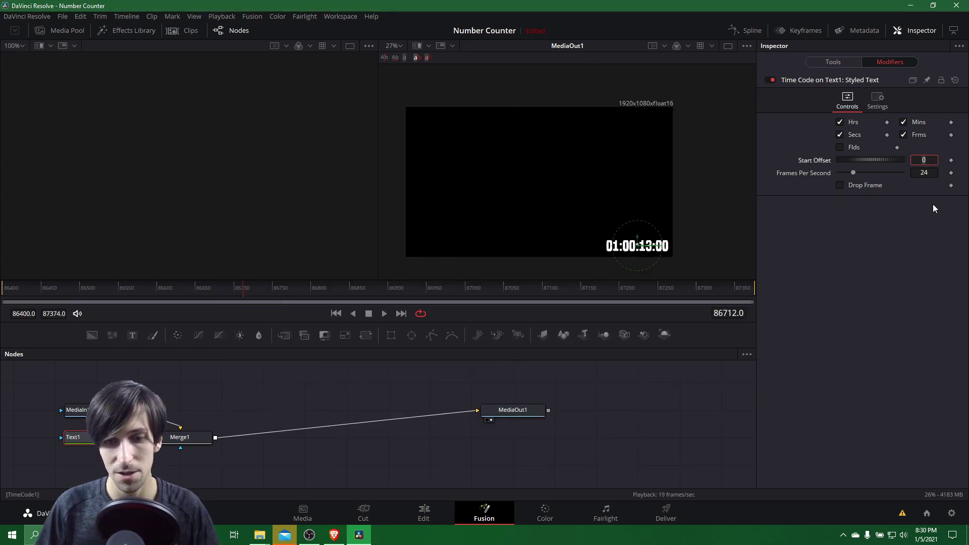
pyautogui.write('-60*')
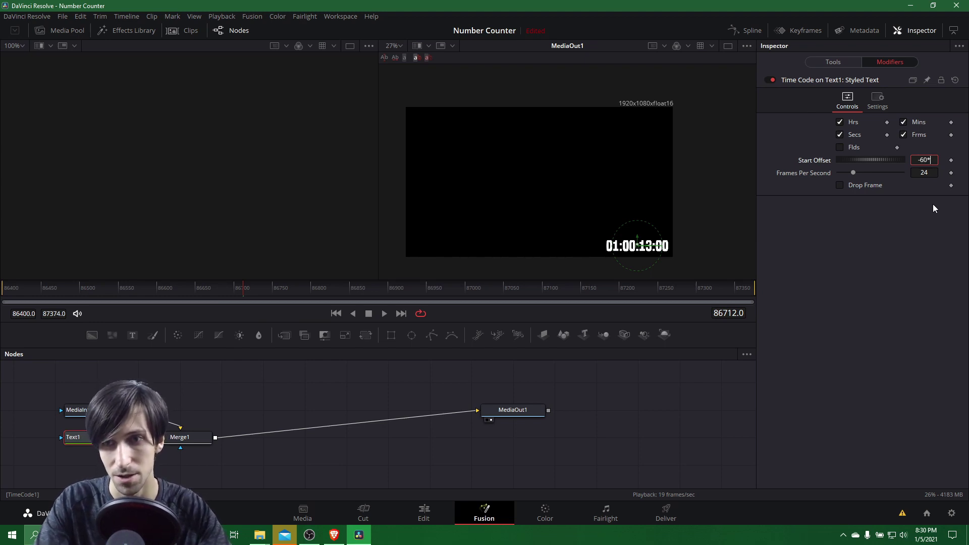
pyautogui.write('60')
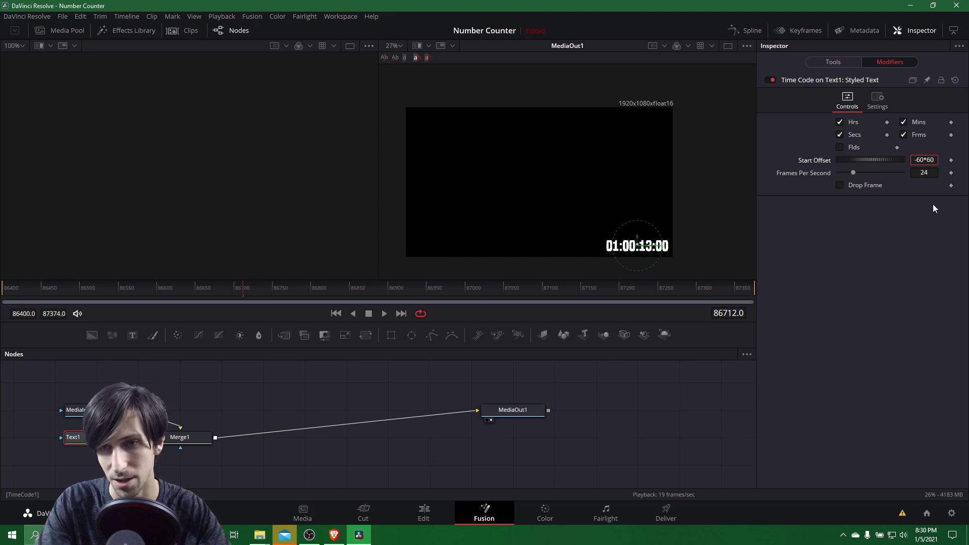
pyautogui.write('*24')
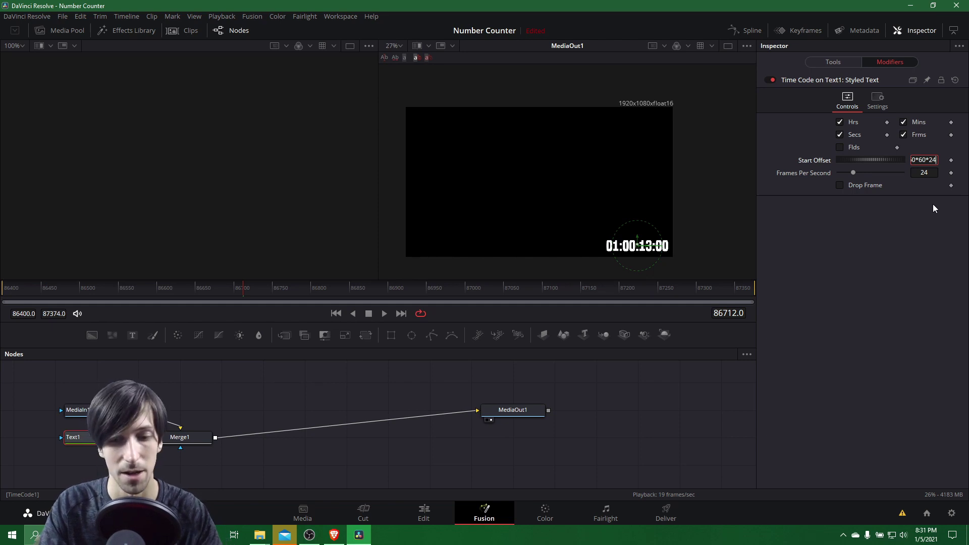
pyautogui.press('Tab')
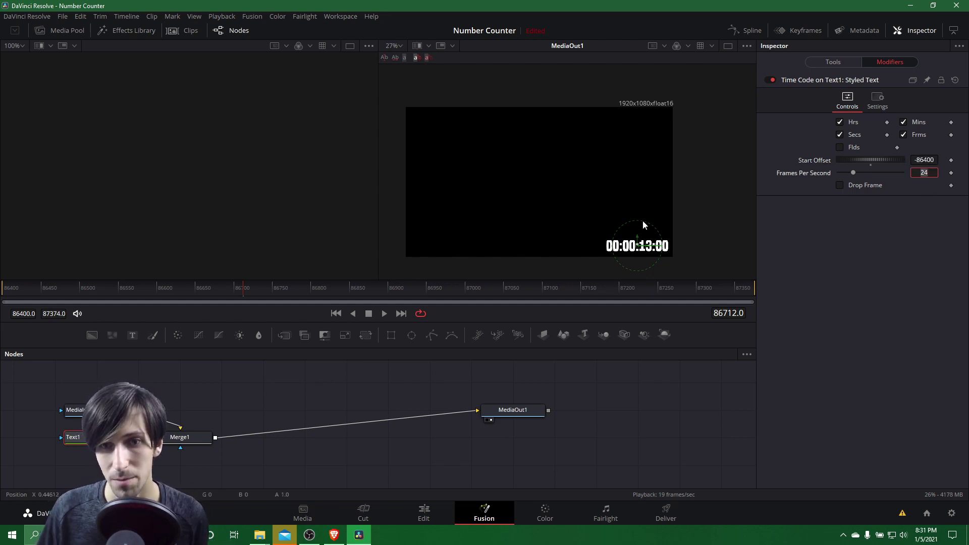
pyautogui.click(840, 123)
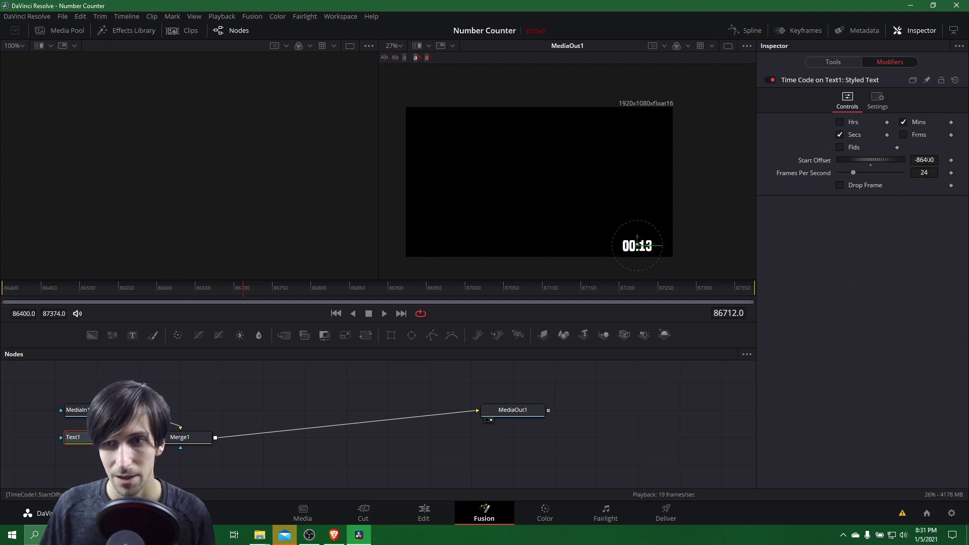
# Test Start Offset 0, then restore it to -86400 at 24 fps
pyautogui.click(927, 160)
pyautogui.write('0')
pyautogui.press('Tab')
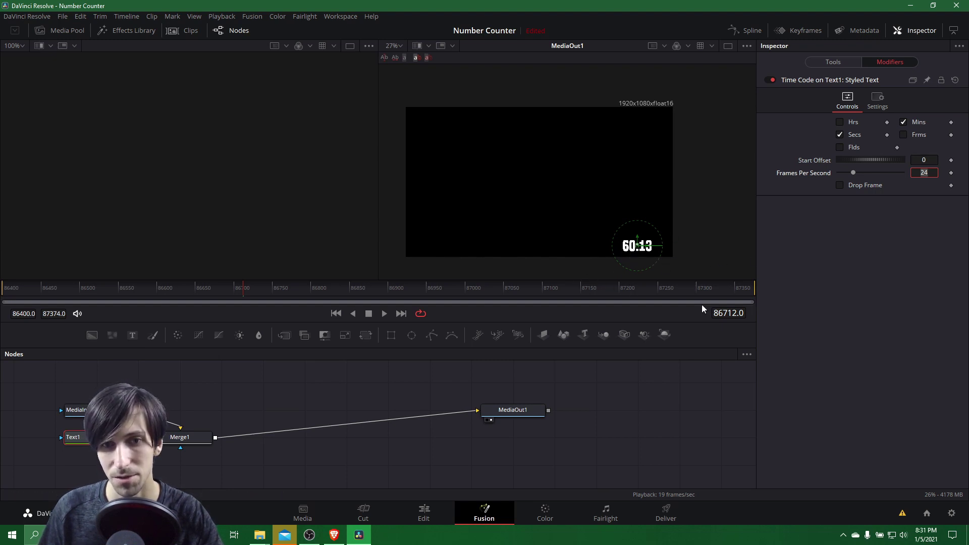
pyautogui.press('Return')
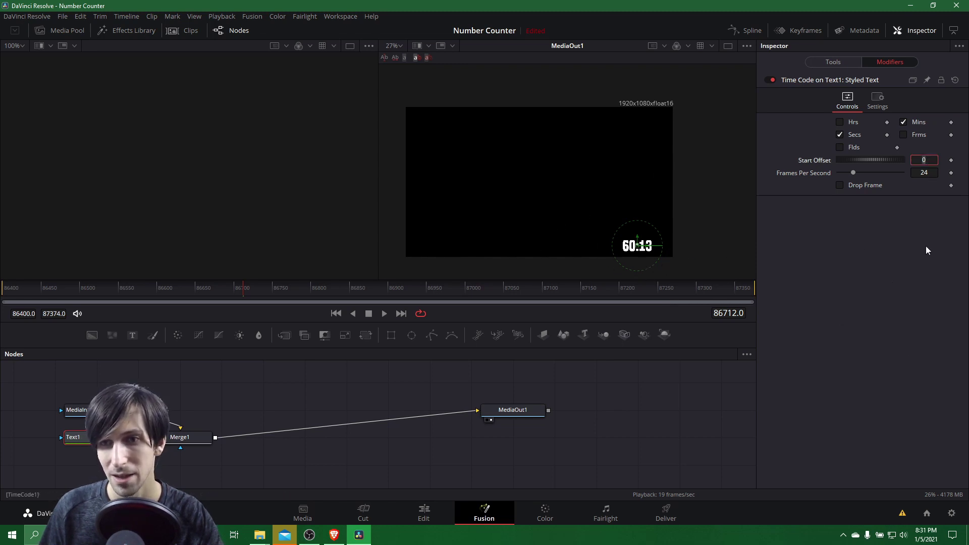
pyautogui.write('-86400')
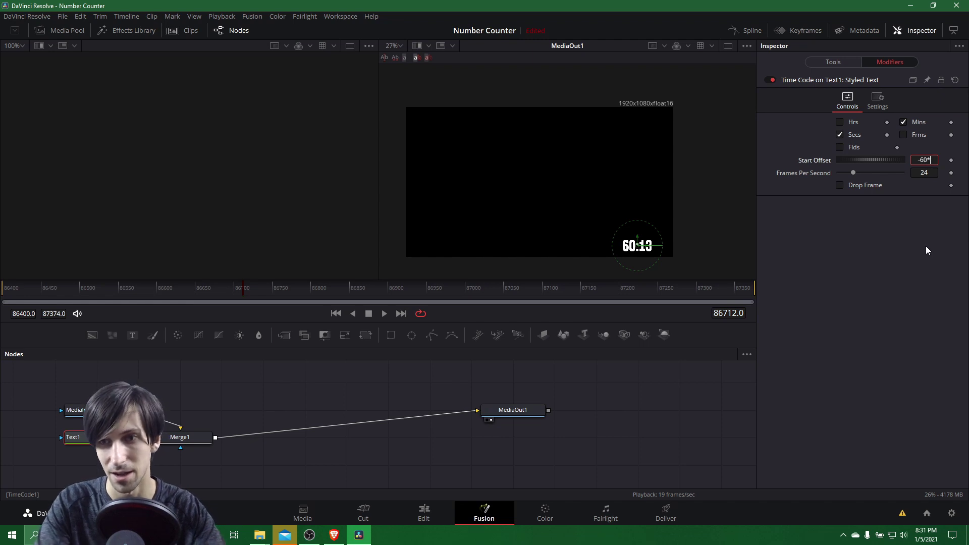
pyautogui.press('Tab')
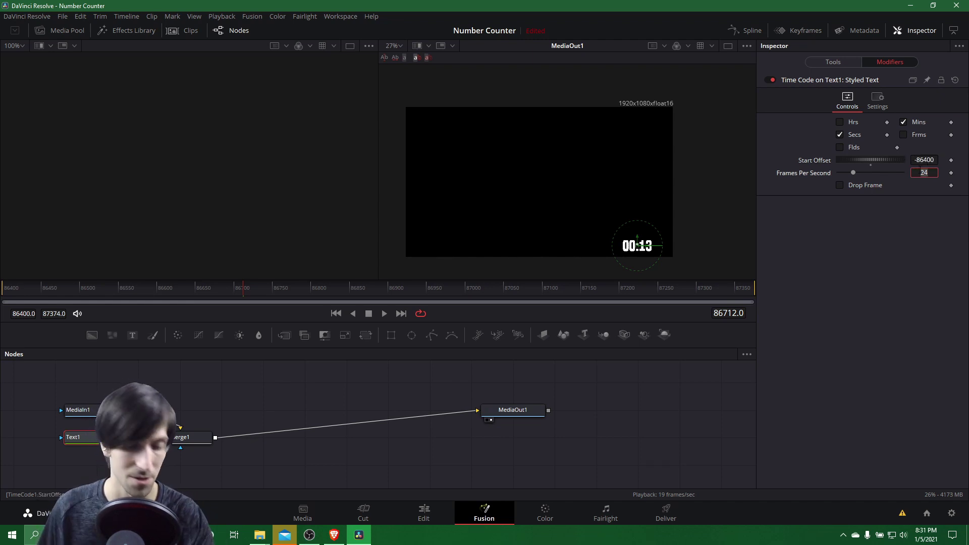
pyautogui.press('Return')
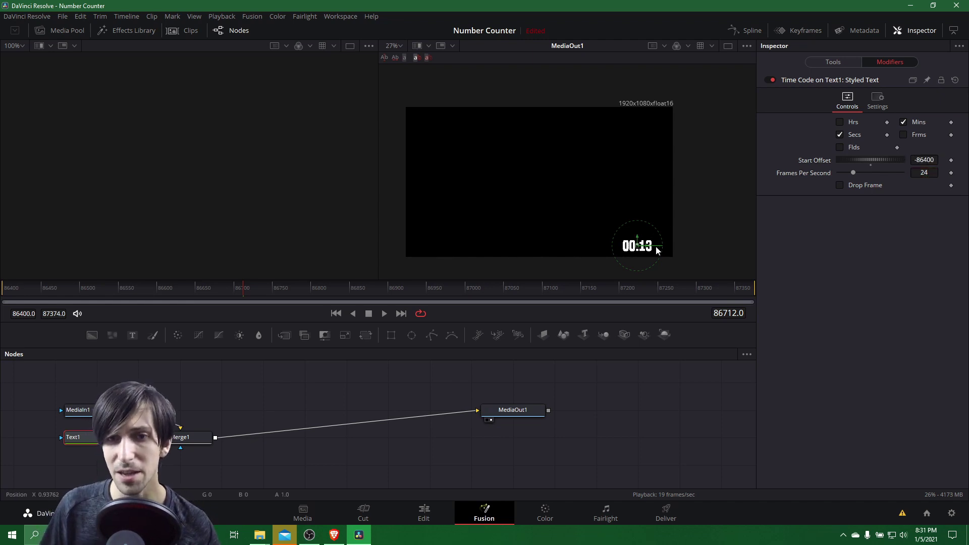
# Play the timeline to watch the laptop counter, then stop and return to the start at 00:00
pyautogui.click(443, 508)
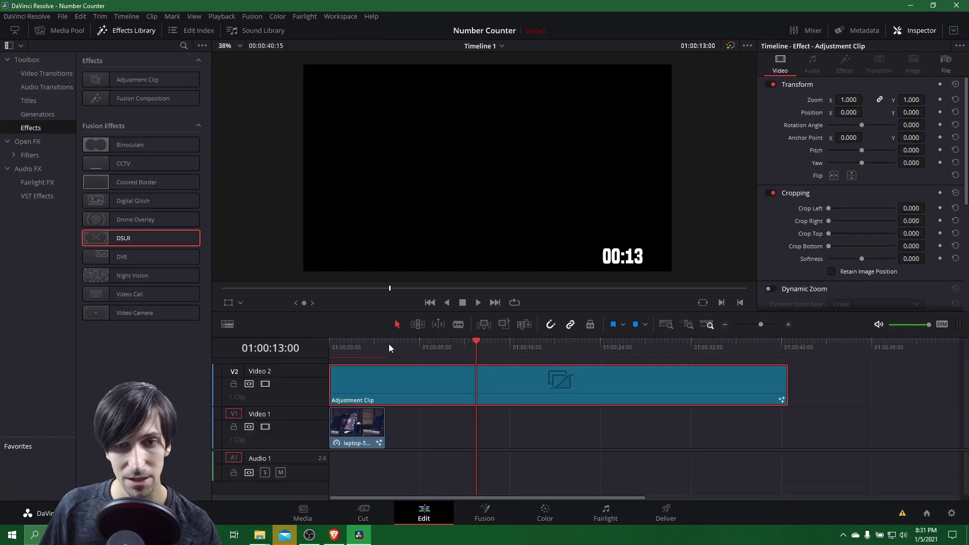
pyautogui.click(477, 302)
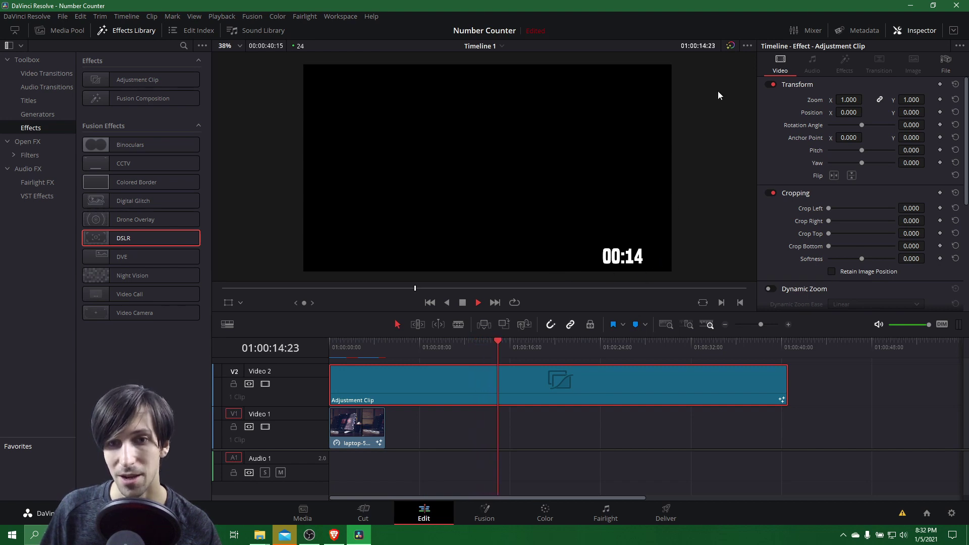
pyautogui.press('space')
pyautogui.press('Home')
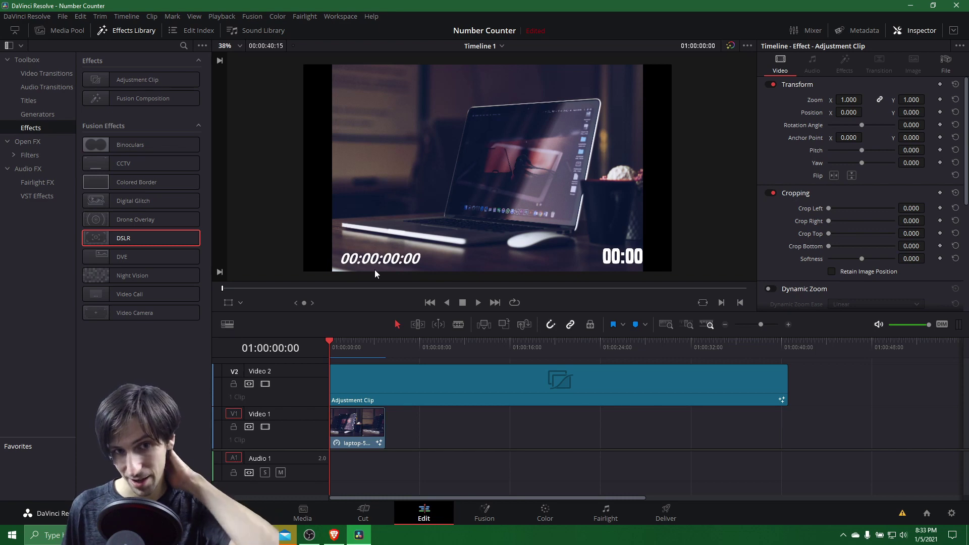
# Delete the stray Text1 node from the laptop JPEG clip's Fusion composition and go back to Edit
pyautogui.hotkey('shift', '5')
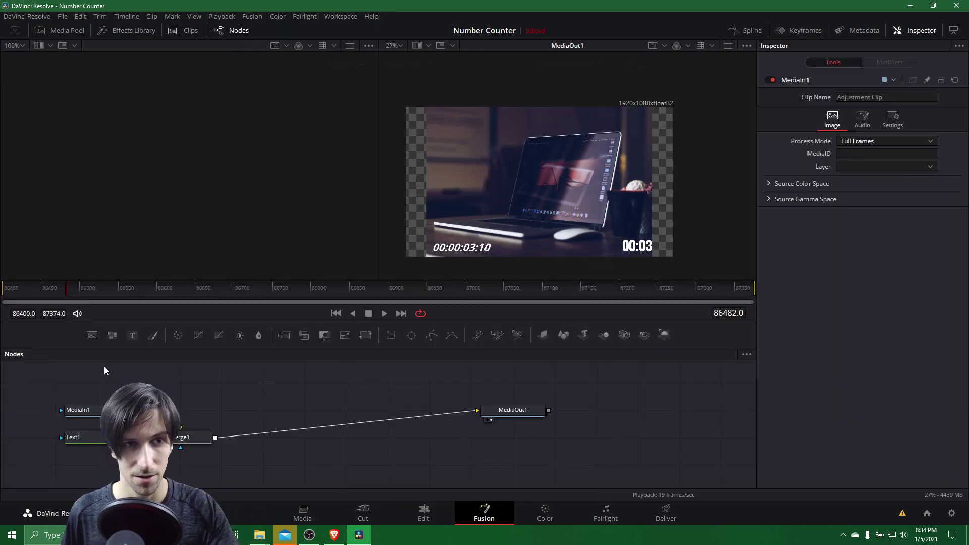
pyautogui.click(184, 31)
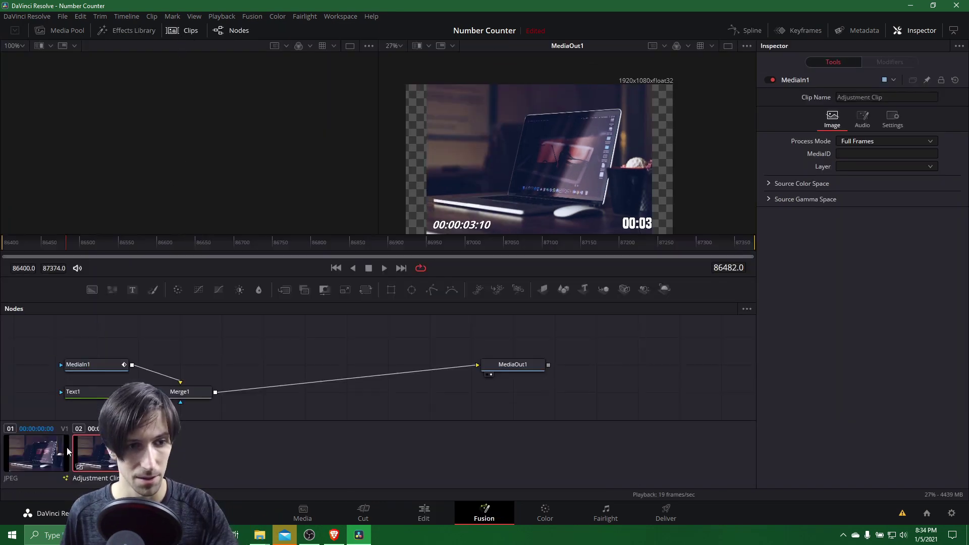
pyautogui.click(45, 451)
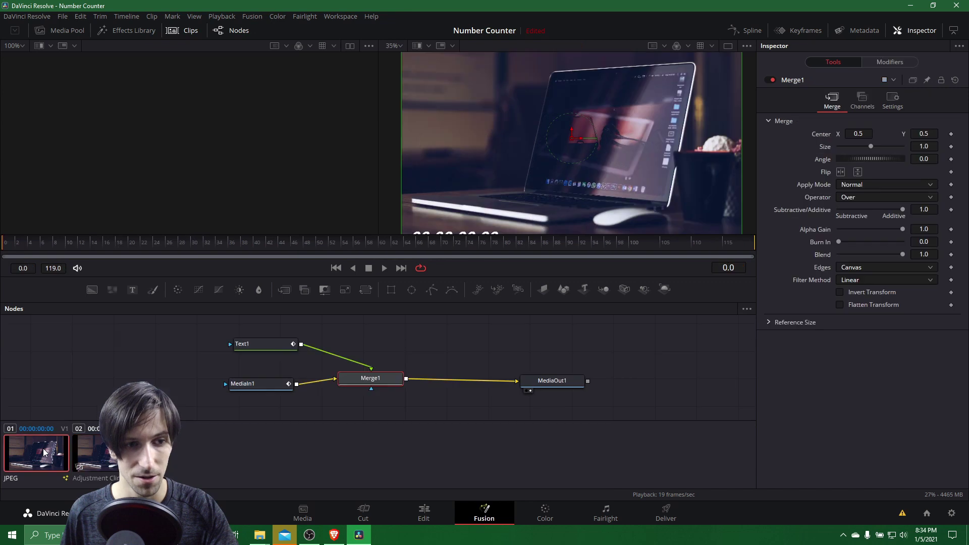
pyautogui.click(270, 352)
pyautogui.press('Delete')
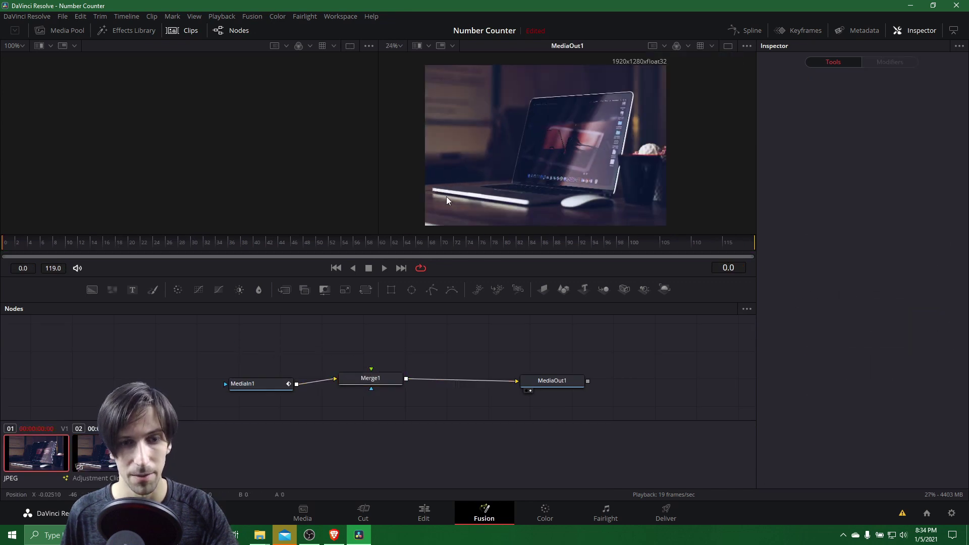
pyautogui.click(424, 513)
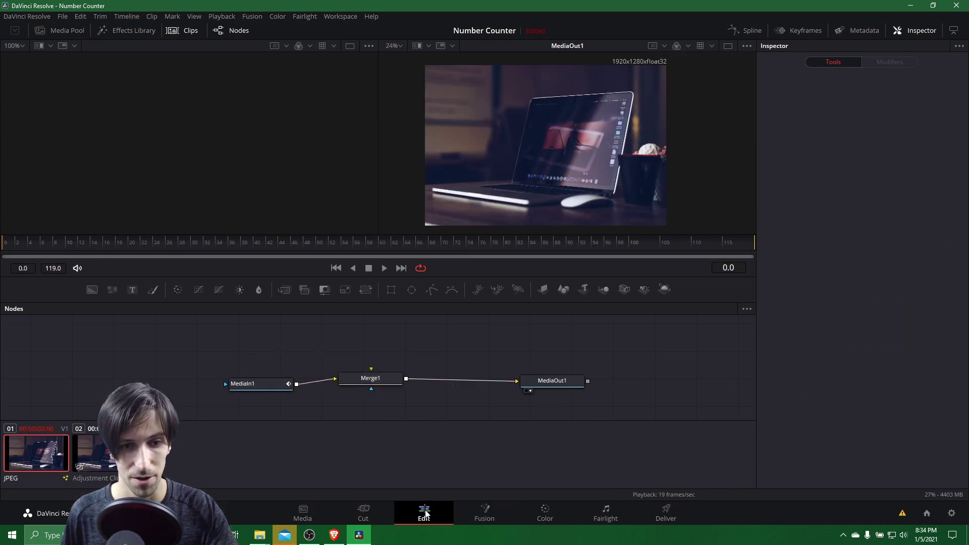
# Review the Adjustment Clip's Text1 Layout in Fusion, then play the timeline to check the lower-right counter
pyautogui.click(458, 383)
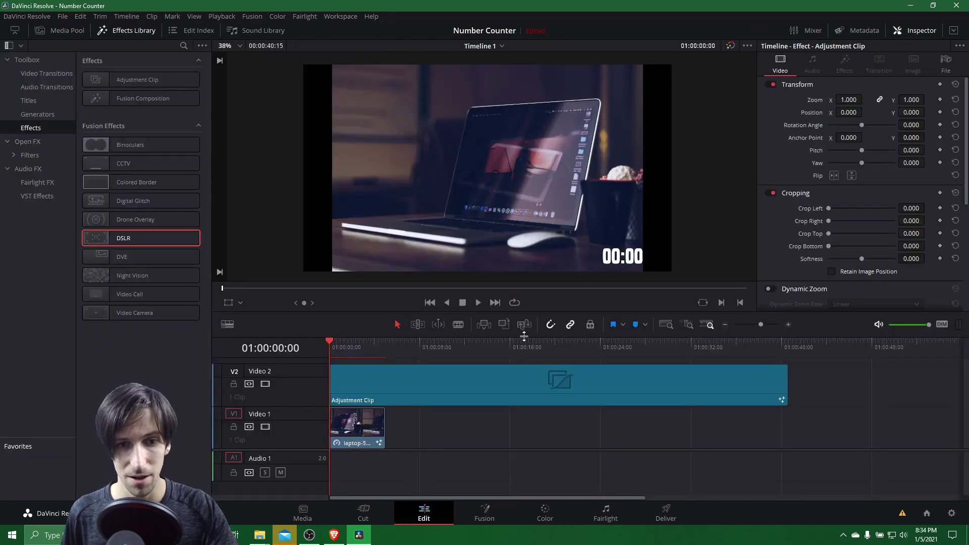
pyautogui.click(501, 384)
pyautogui.click(485, 513)
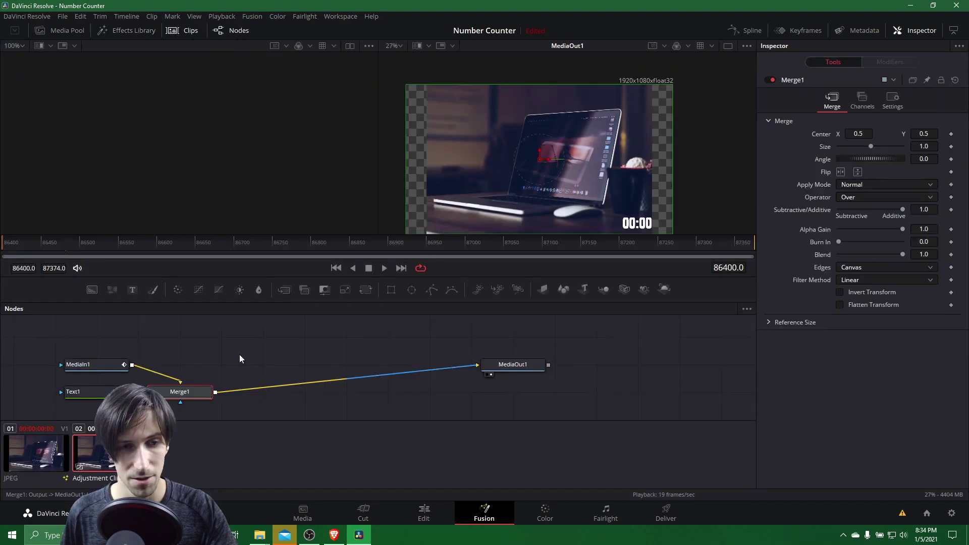
pyautogui.click(107, 390)
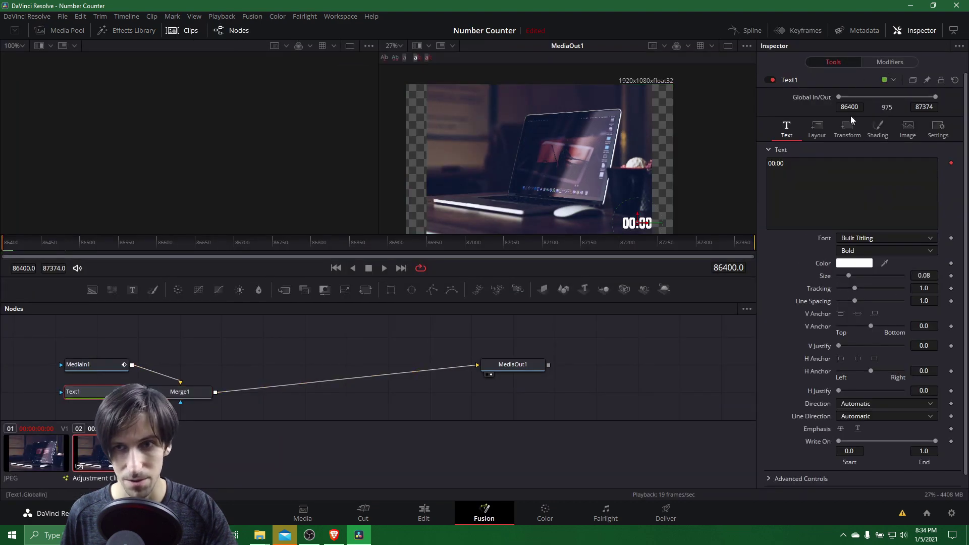
pyautogui.click(823, 132)
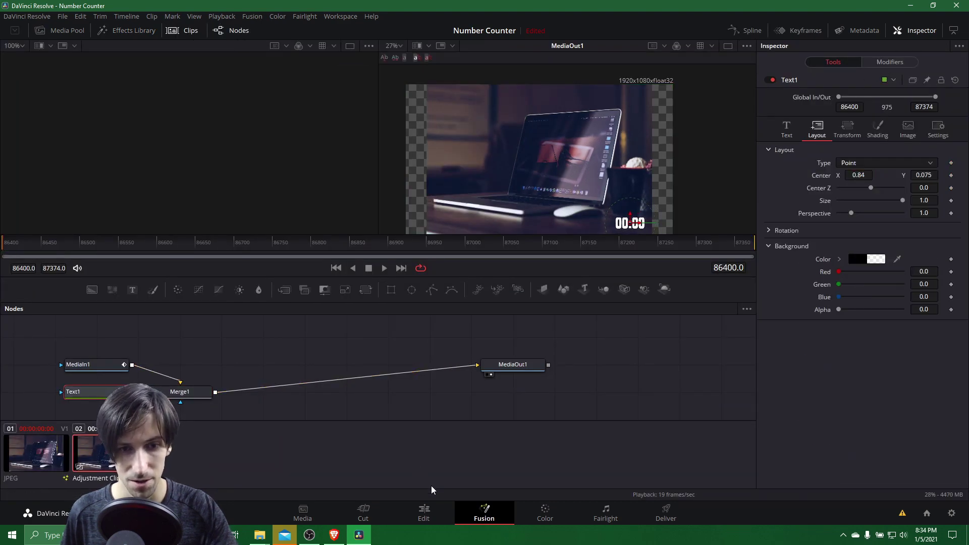
pyautogui.click(425, 512)
pyautogui.click(478, 303)
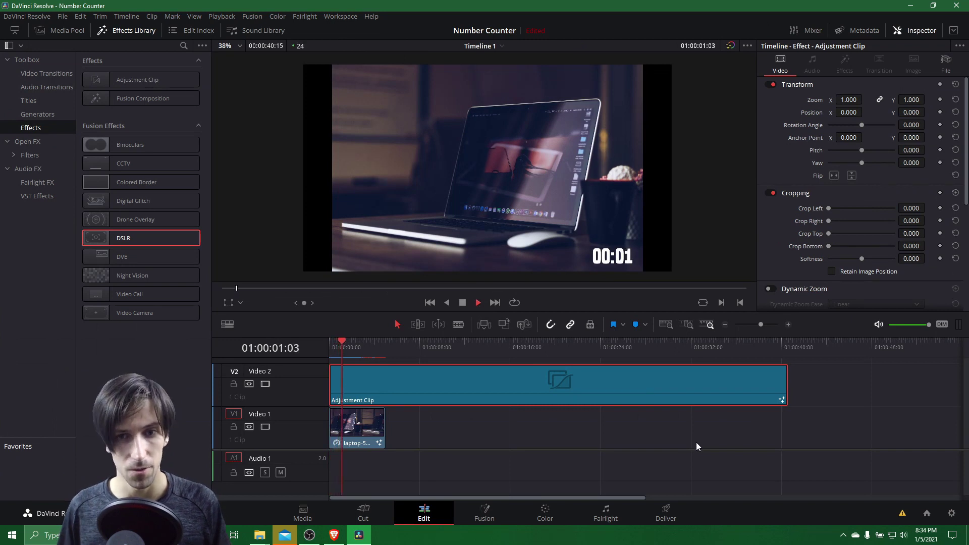